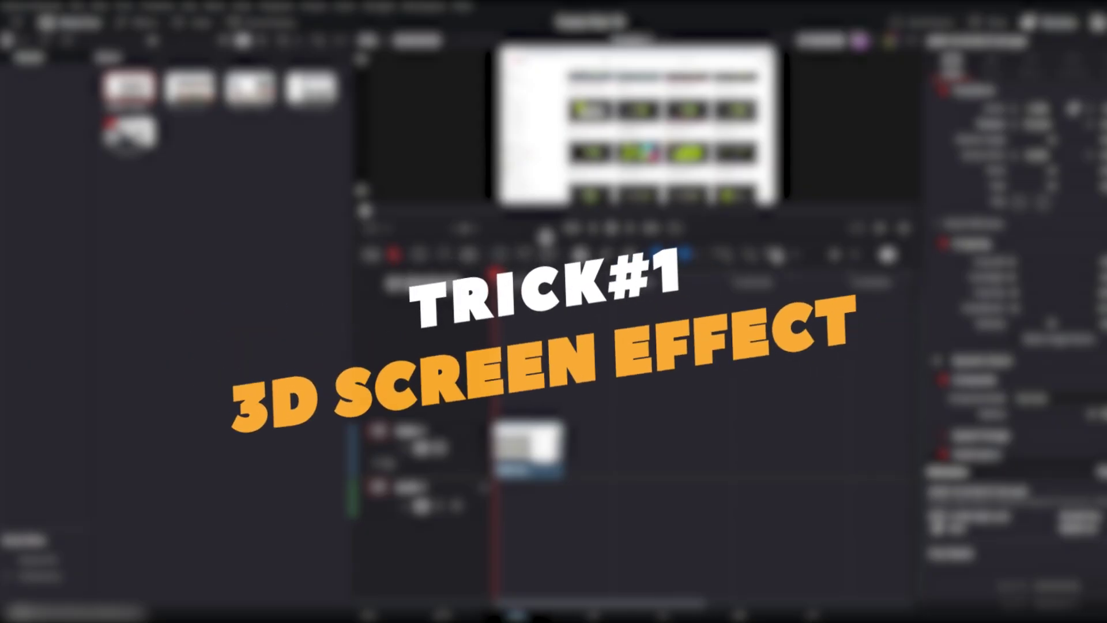
# Turn the screen recording on Video 1 into a new Fusion clip and open it on the Fusion page.
pyautogui.moveTo(511, 239); pyautogui.dragTo(511, 392)
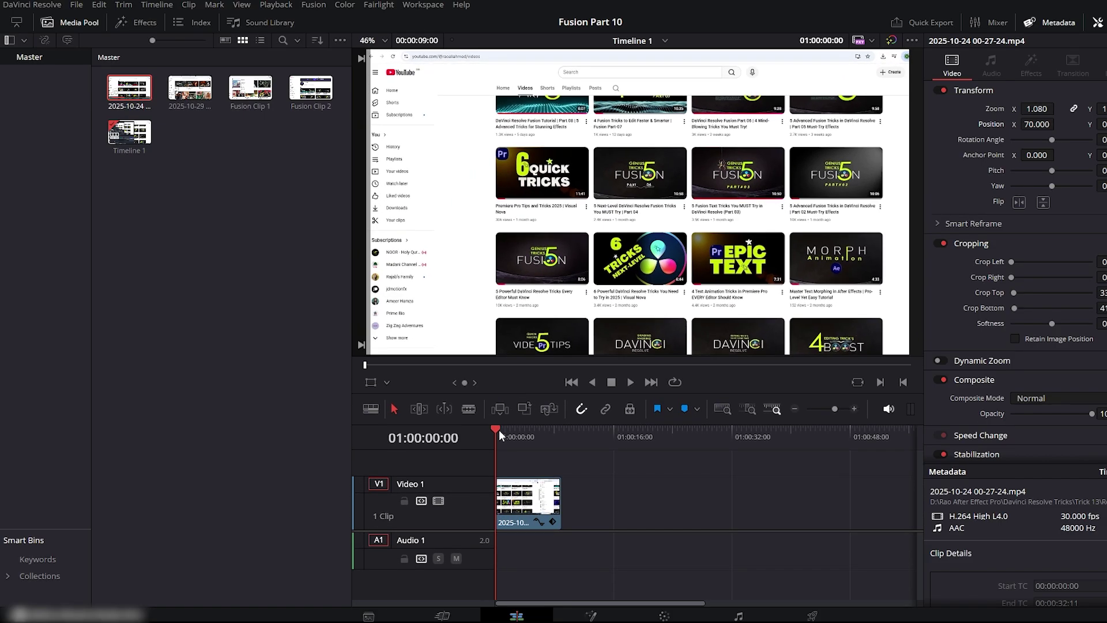
pyautogui.moveTo(500, 430); pyautogui.dragTo(521, 429)
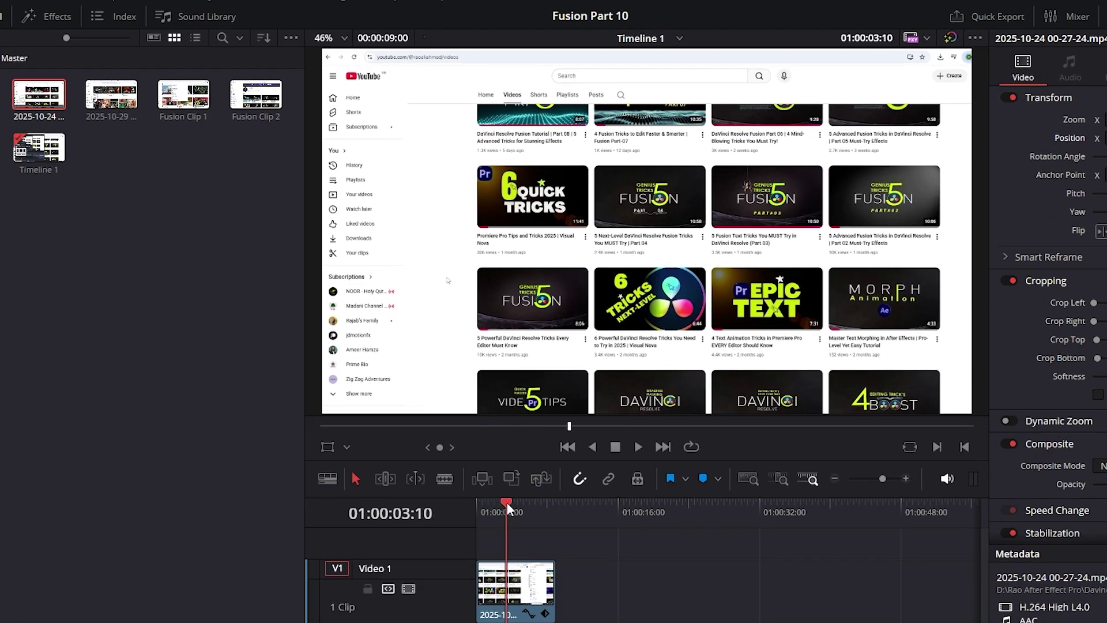
pyautogui.moveTo(507, 503); pyautogui.dragTo(476, 500)
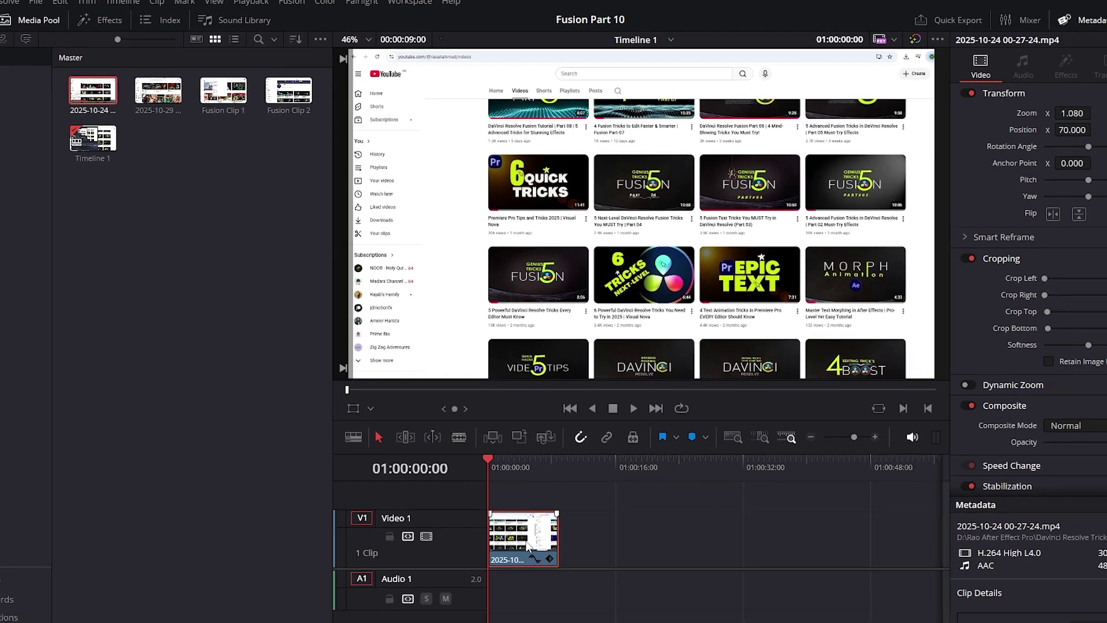
pyautogui.rightClick(523, 566)
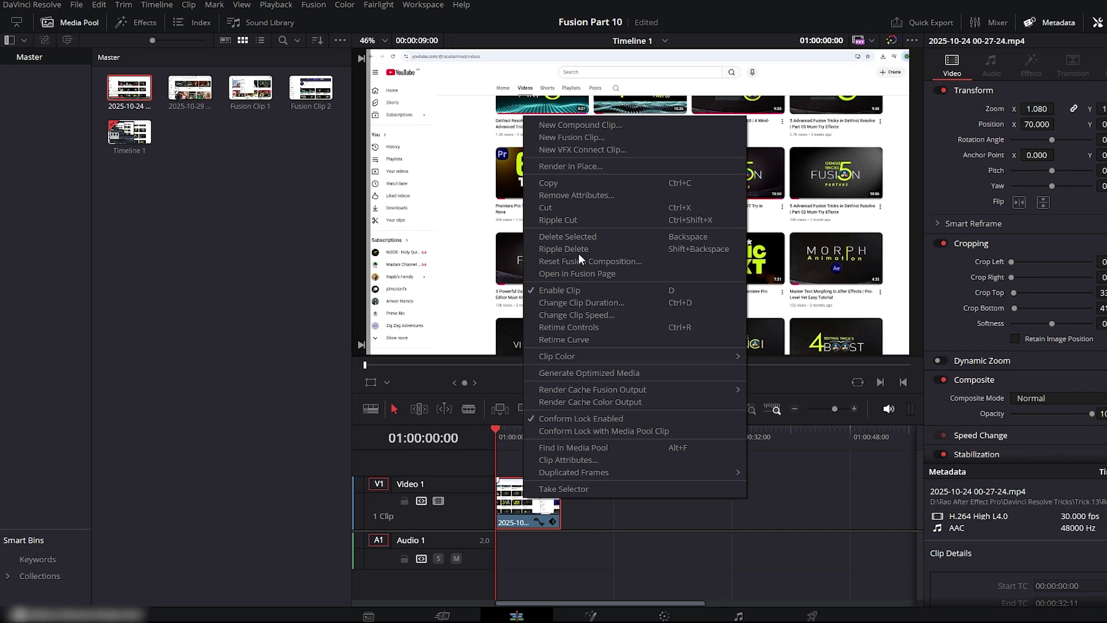
pyautogui.click(581, 139)
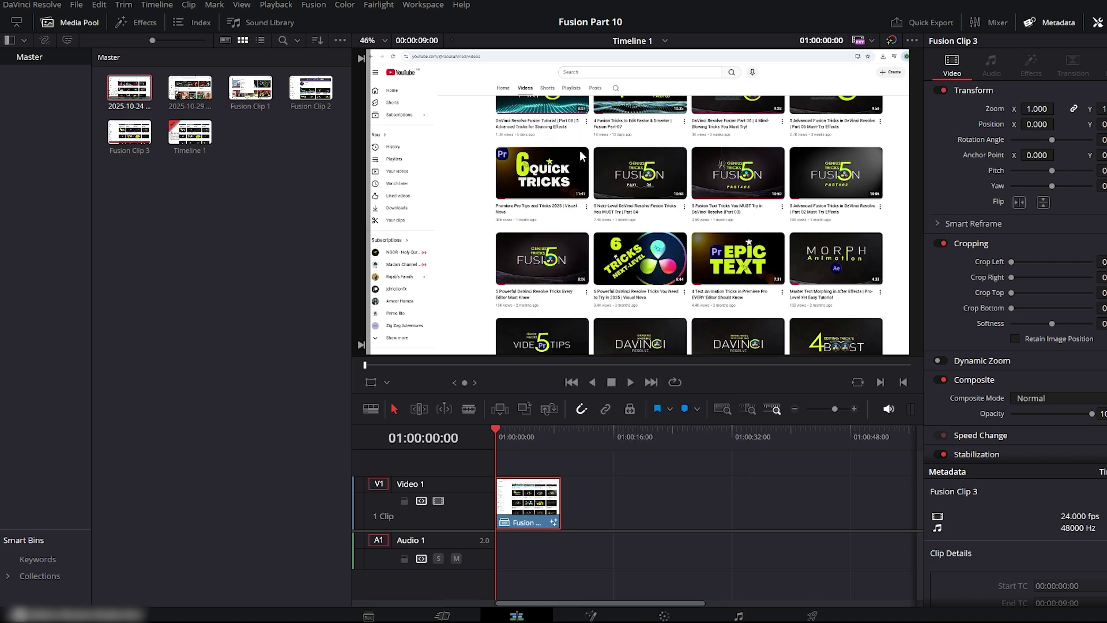
pyautogui.click(591, 615)
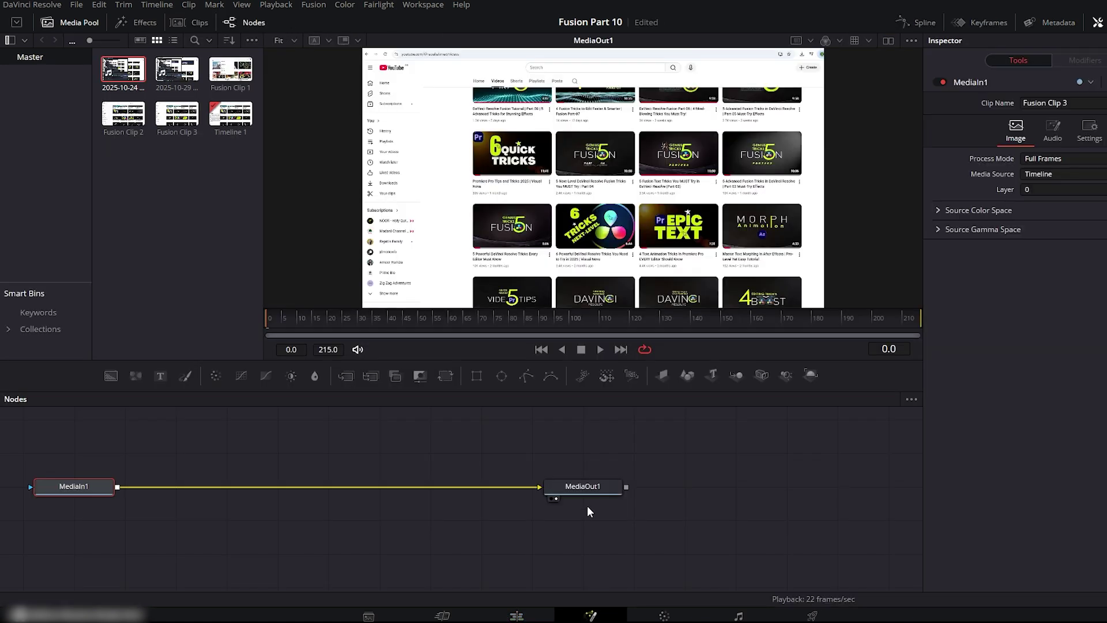
# Rearrange the MediaIn1 and MediaOut1 nodes and insert a DVE node between them.
pyautogui.moveTo(579, 486); pyautogui.dragTo(656, 486)
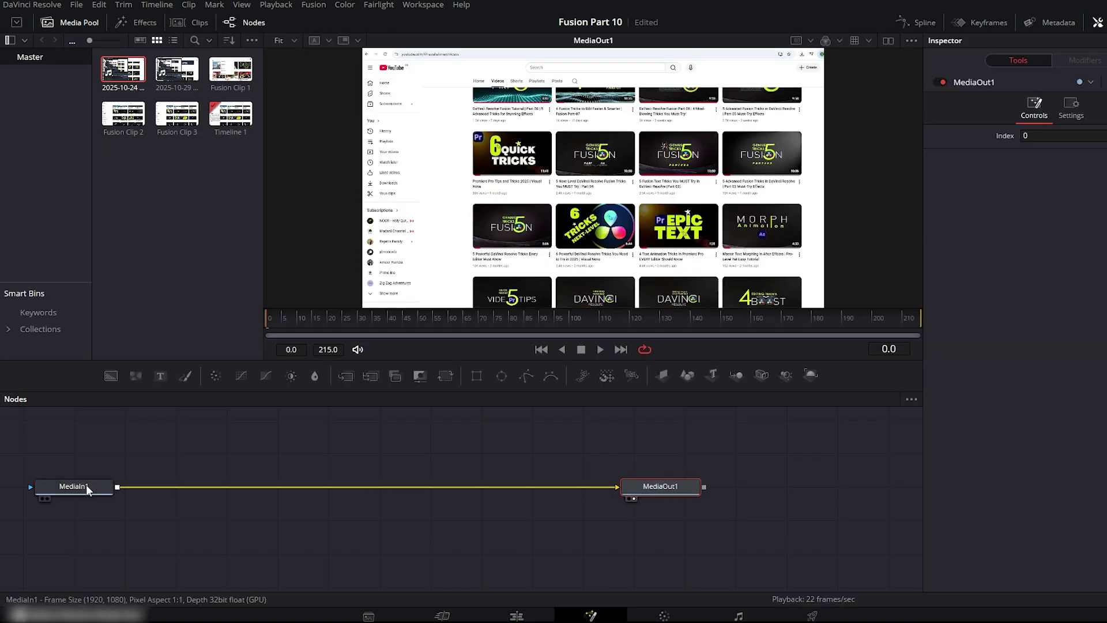
pyautogui.moveTo(84, 486); pyautogui.dragTo(441, 485)
pyautogui.hotkey('ctrl', 'shift', 'space')
pyautogui.write('dve')
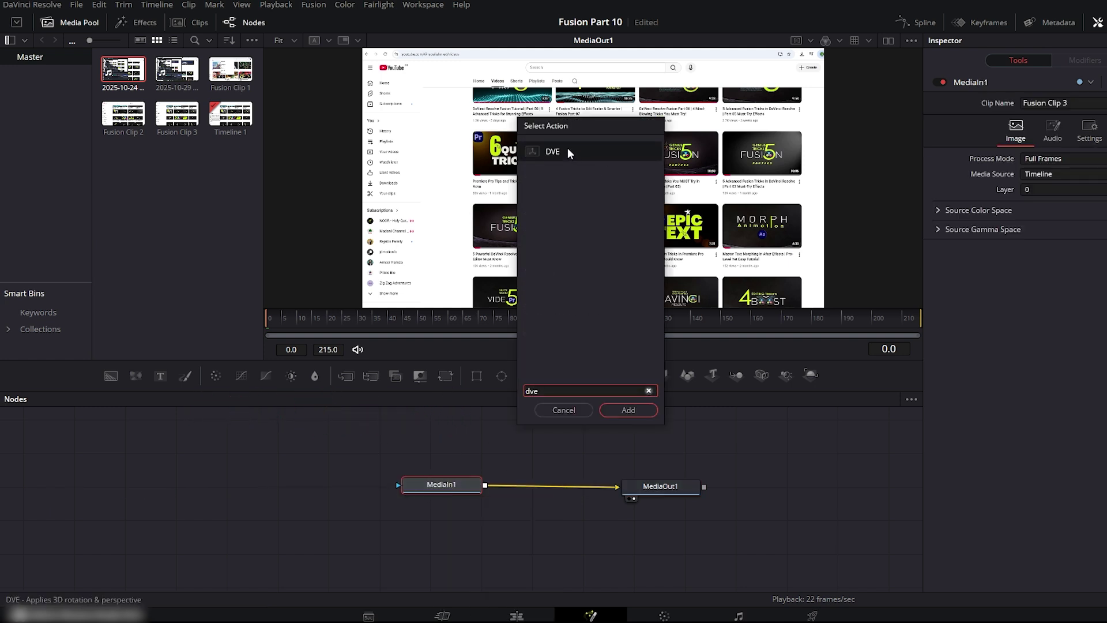
pyautogui.click(623, 410)
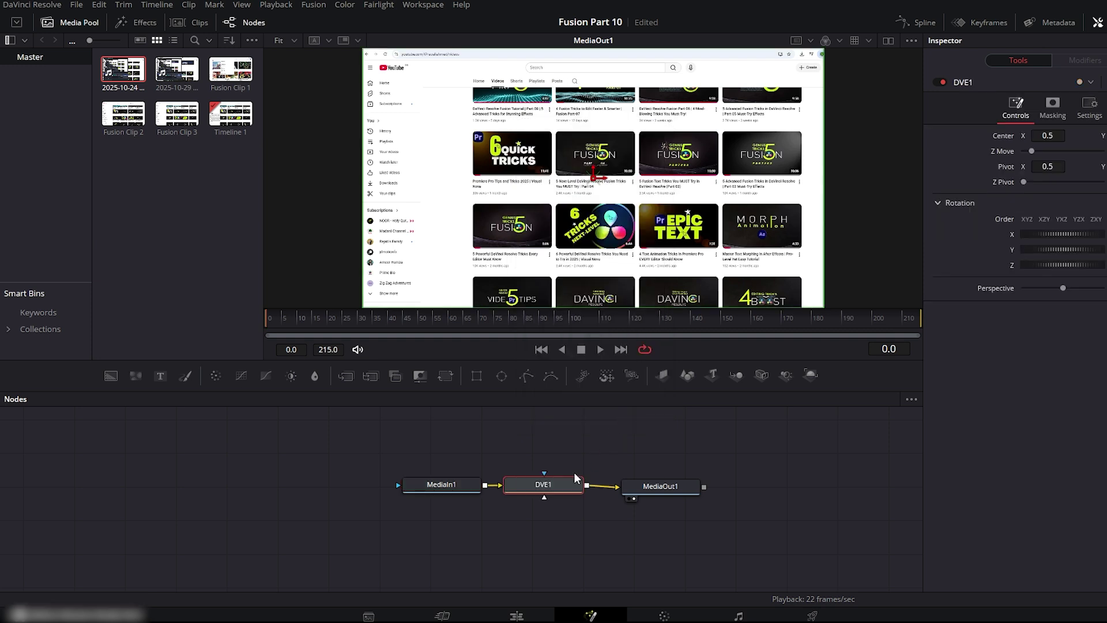
pyautogui.moveTo(552, 486); pyautogui.dragTo(557, 468)
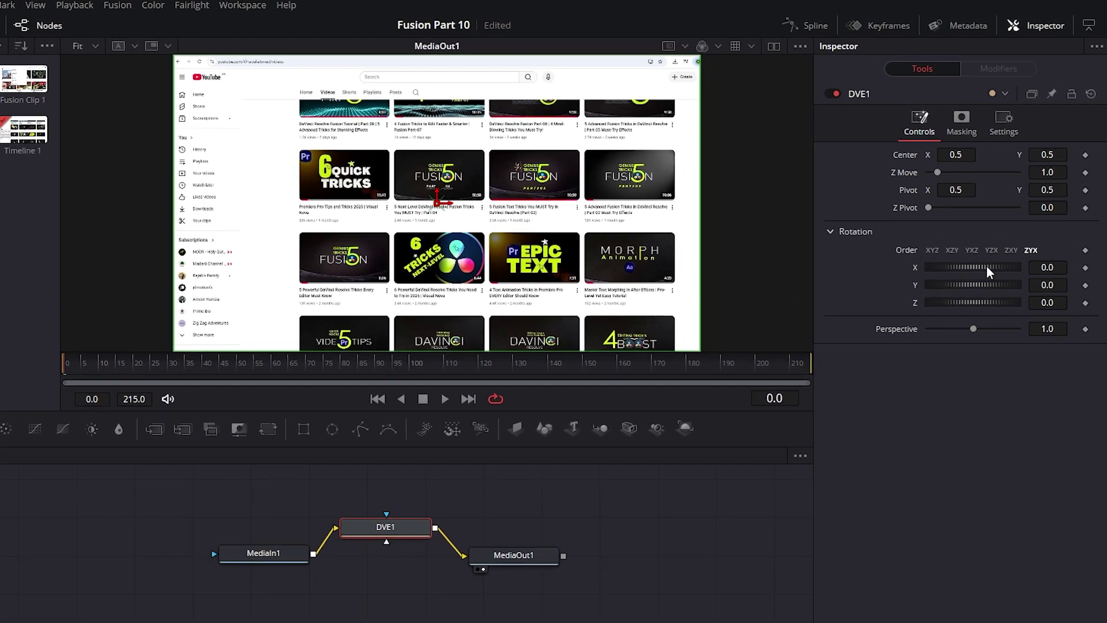
# Try DVE rotations of X 8.1, Y 7.0 and Z 9.0, and undo all three.
pyautogui.moveTo(1042, 286); pyautogui.dragTo(1088, 285)
pyautogui.moveTo(1031, 305)
pyautogui.mouseDown()
pyautogui.moveTo(1053, 326)
pyautogui.moveTo(1033, 325)
pyautogui.mouseUp()
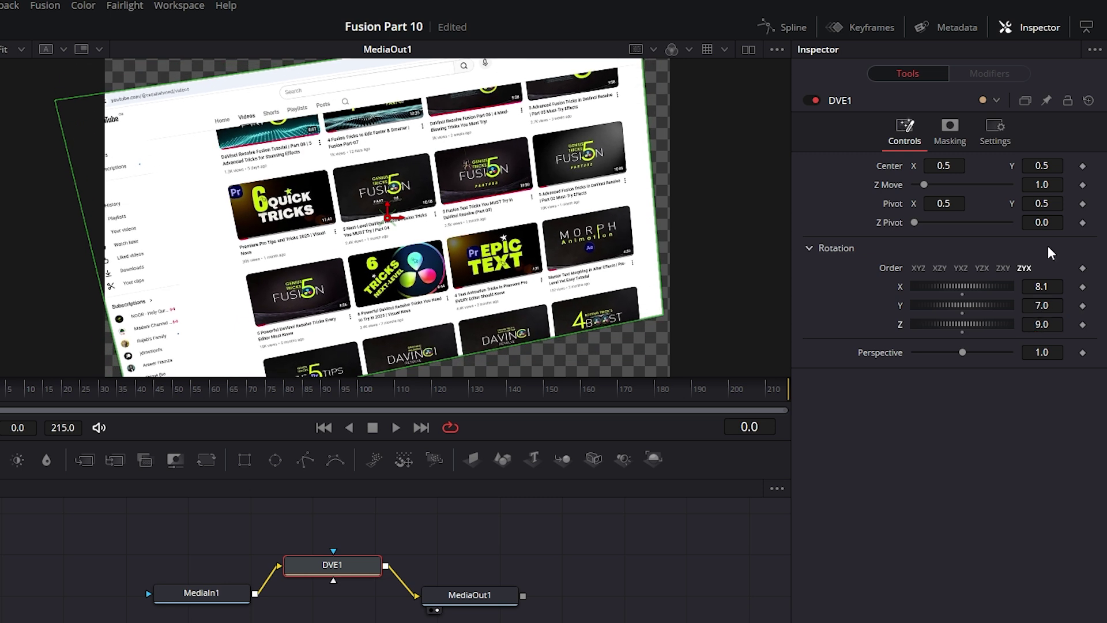
pyautogui.hotkey('ctrl', 'z')
pyautogui.hotkey('ctrl', 'z')
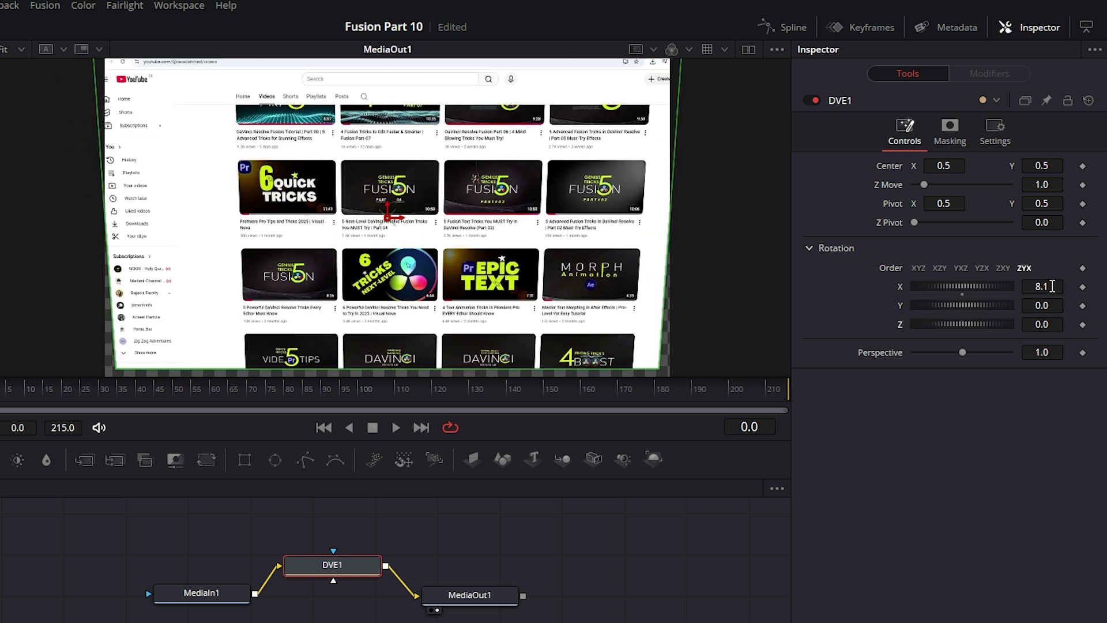
pyautogui.hotkey('ctrl', 'z')
# Rotate the DVE1 image to Y 34.0 and reframe it with Z Move 0.57 and center X 0.582, Y 0.344.
pyautogui.moveTo(1033, 305); pyautogui.dragTo(1106, 305)
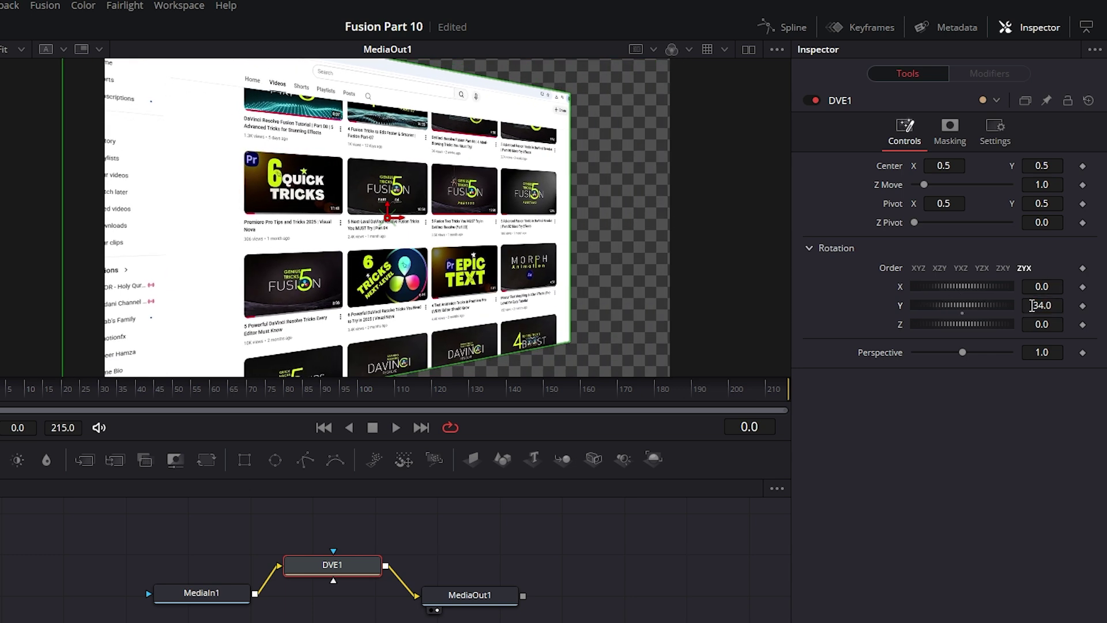
pyautogui.moveTo(1037, 185)
pyautogui.mouseDown()
pyautogui.moveTo(1047, 185)
pyautogui.moveTo(1016, 185)
pyautogui.mouseUp()
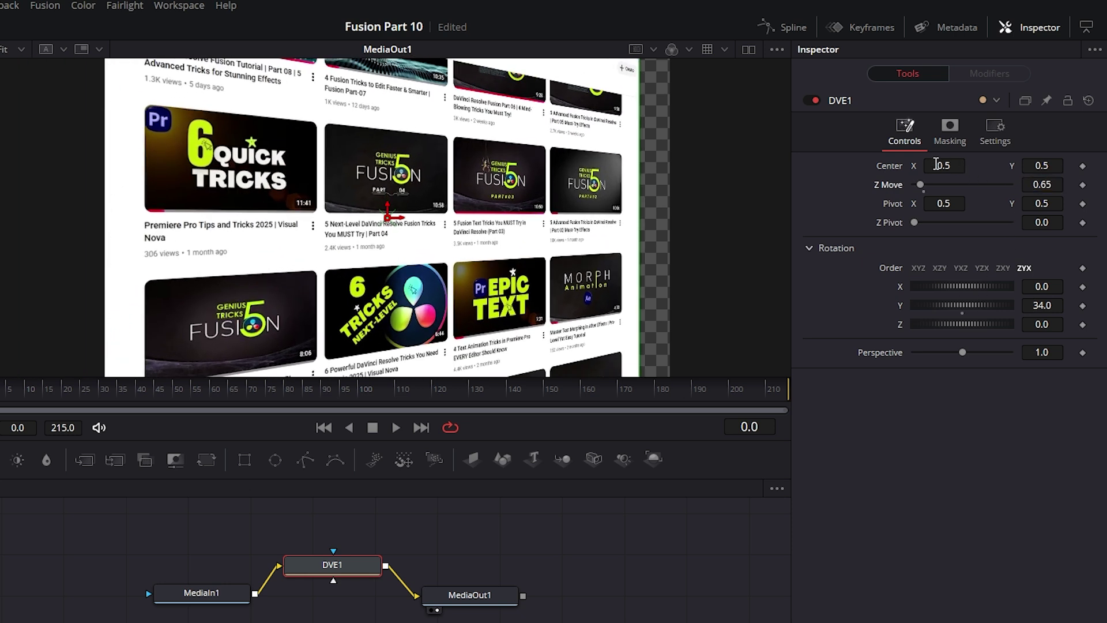
pyautogui.moveTo(936, 165); pyautogui.dragTo(959, 165)
pyautogui.moveTo(1041, 166)
pyautogui.mouseDown()
pyautogui.moveTo(1027, 166)
pyautogui.moveTo(1045, 186)
pyautogui.moveTo(1021, 166)
pyautogui.mouseUp()
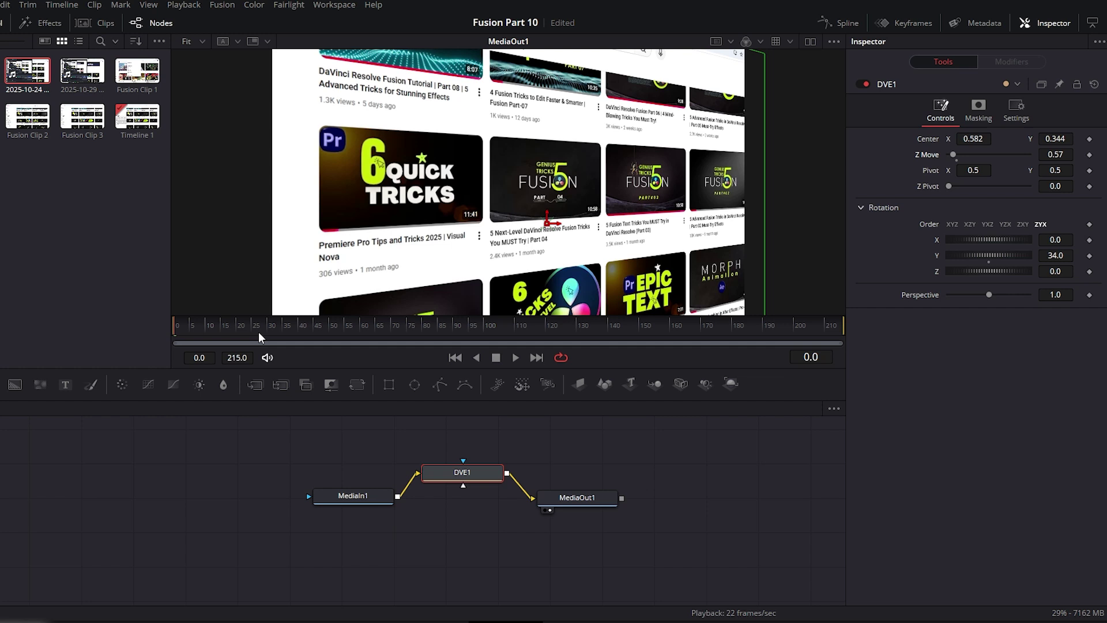
# Animate the DVE1 center from a keyframe at frame 0 to about Y 0.592 at the end of the clip.
pyautogui.click(217, 329)
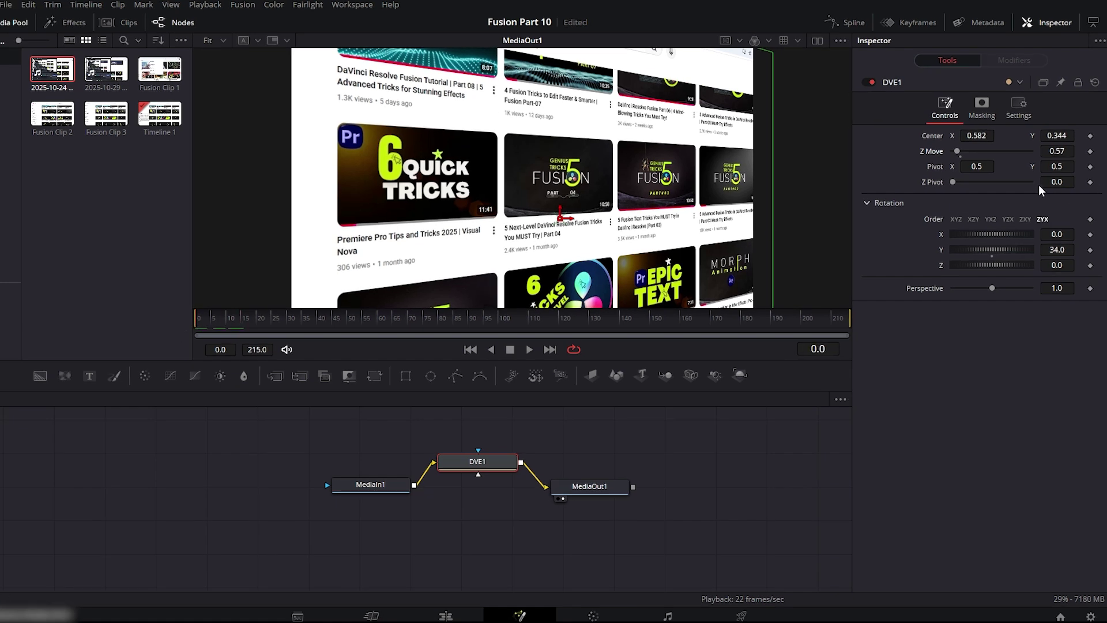
pyautogui.click(1091, 136)
pyautogui.moveTo(250, 317); pyautogui.dragTo(853, 322)
pyautogui.moveTo(1067, 139); pyautogui.dragTo(1106, 139)
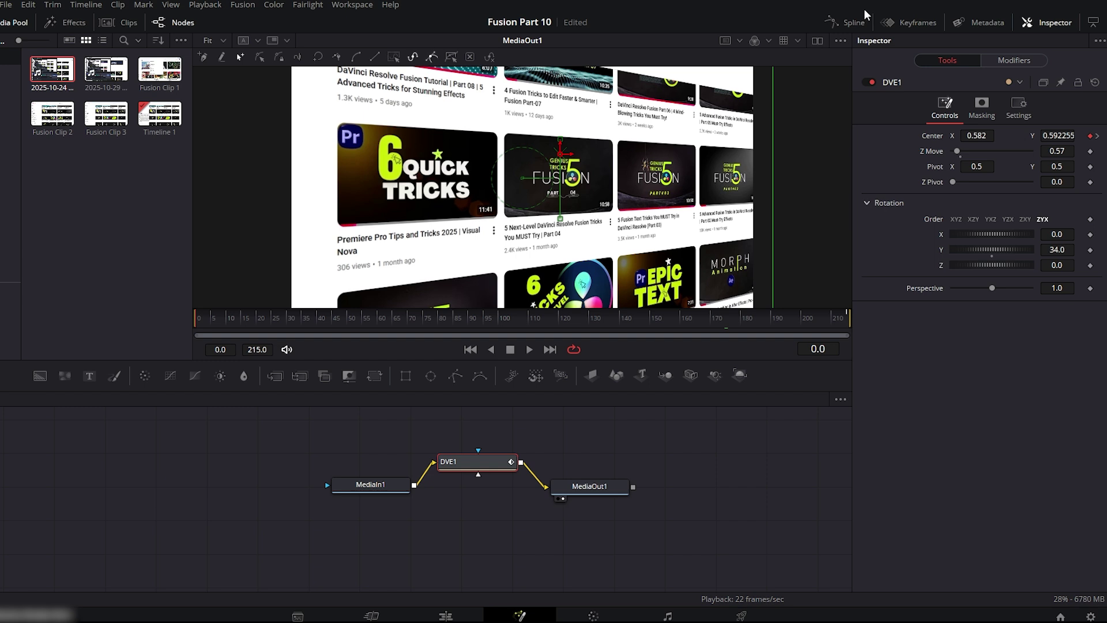
# Show DVE1's displacement curve in the spline editor, fit it to view and smooth both of its keyframes.
pyautogui.click(853, 23)
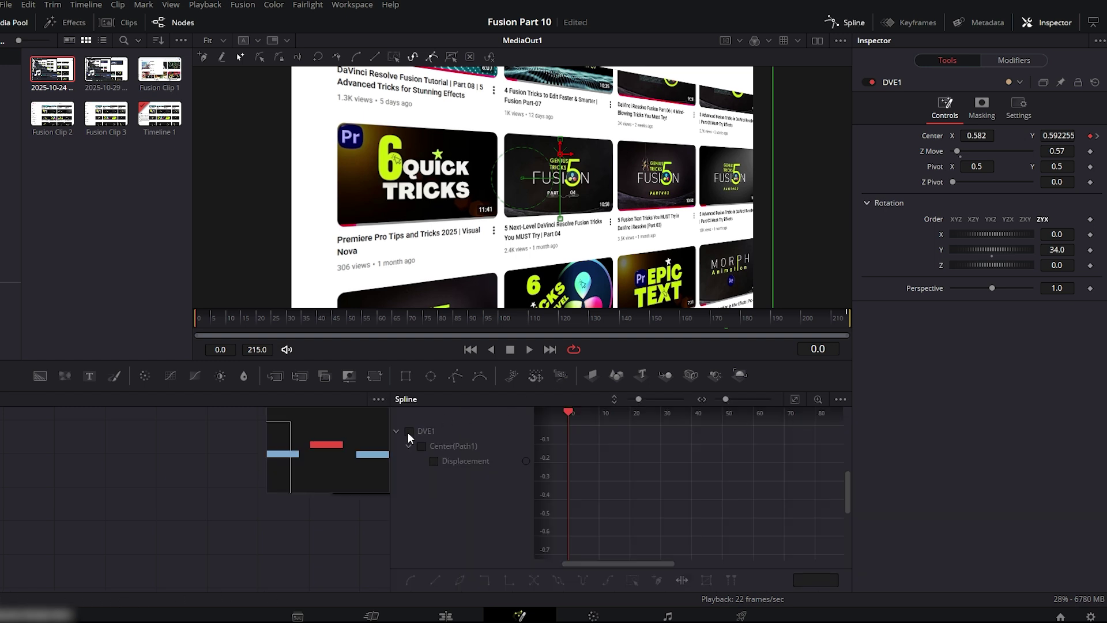
pyautogui.click(408, 431)
pyautogui.click(794, 400)
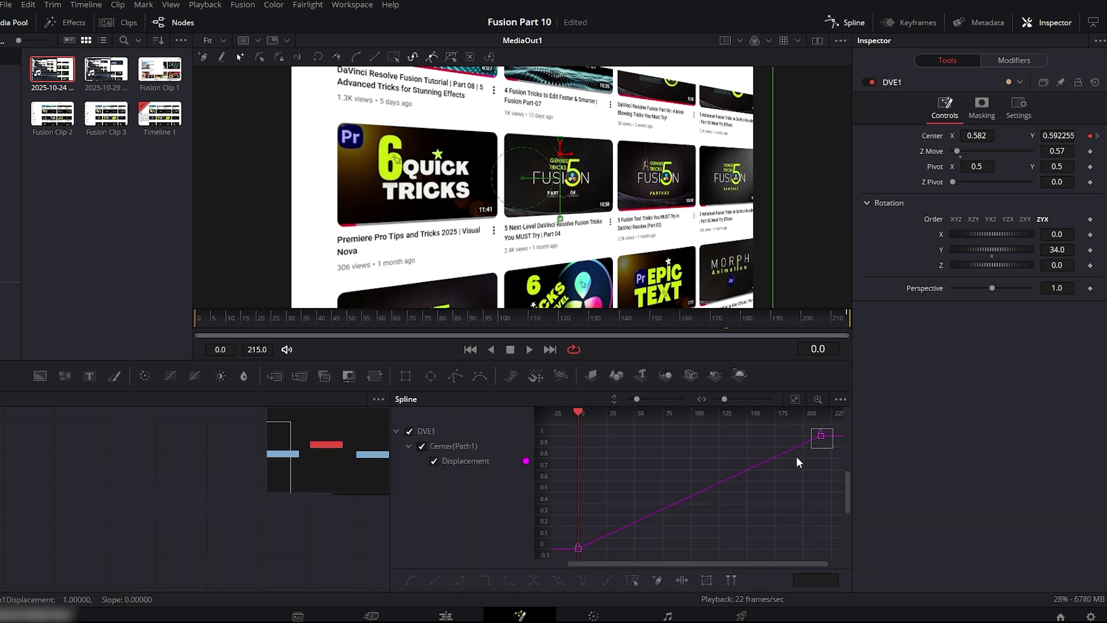
pyautogui.moveTo(786, 469); pyautogui.dragTo(556, 552)
pyautogui.press('s')
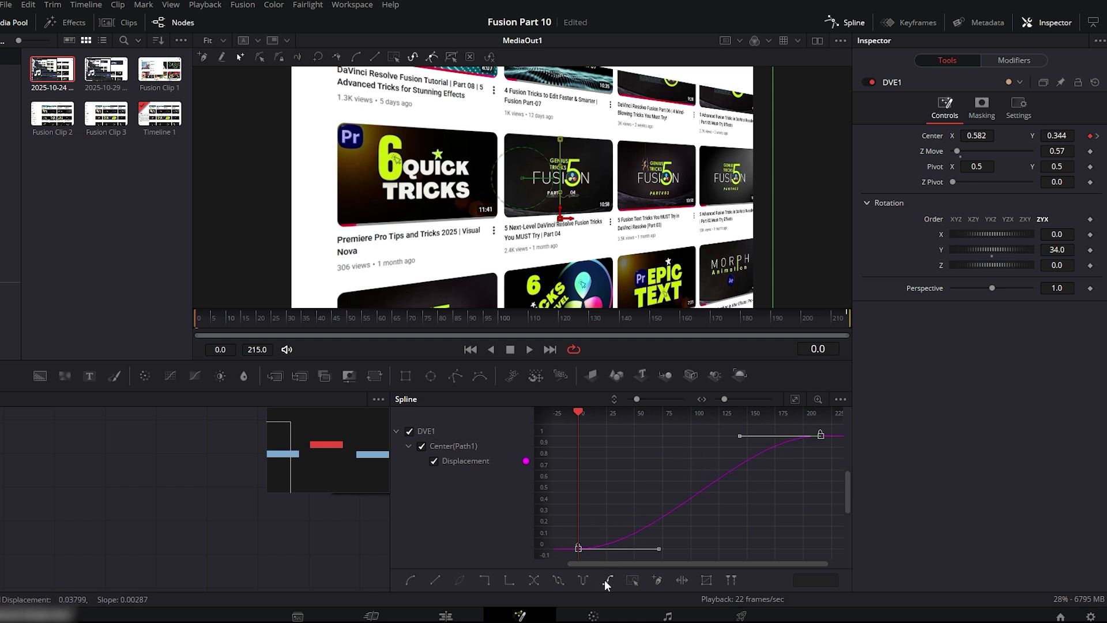
# Close the spline editor and play back the animated clip on the Edit page.
pyautogui.click(850, 22)
pyautogui.click(446, 616)
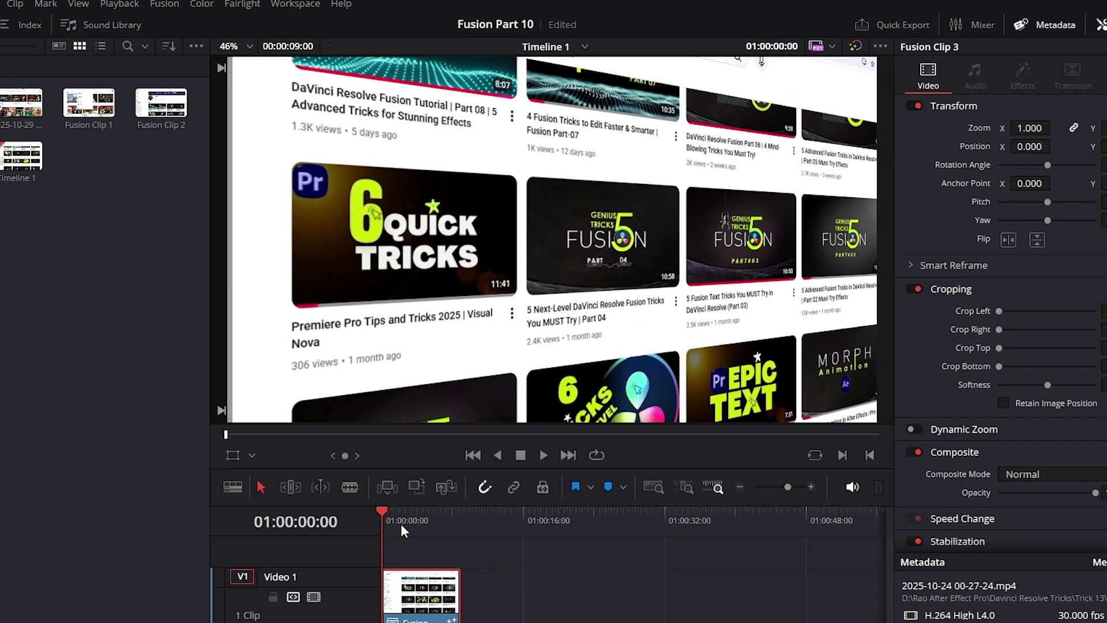
pyautogui.press('space')
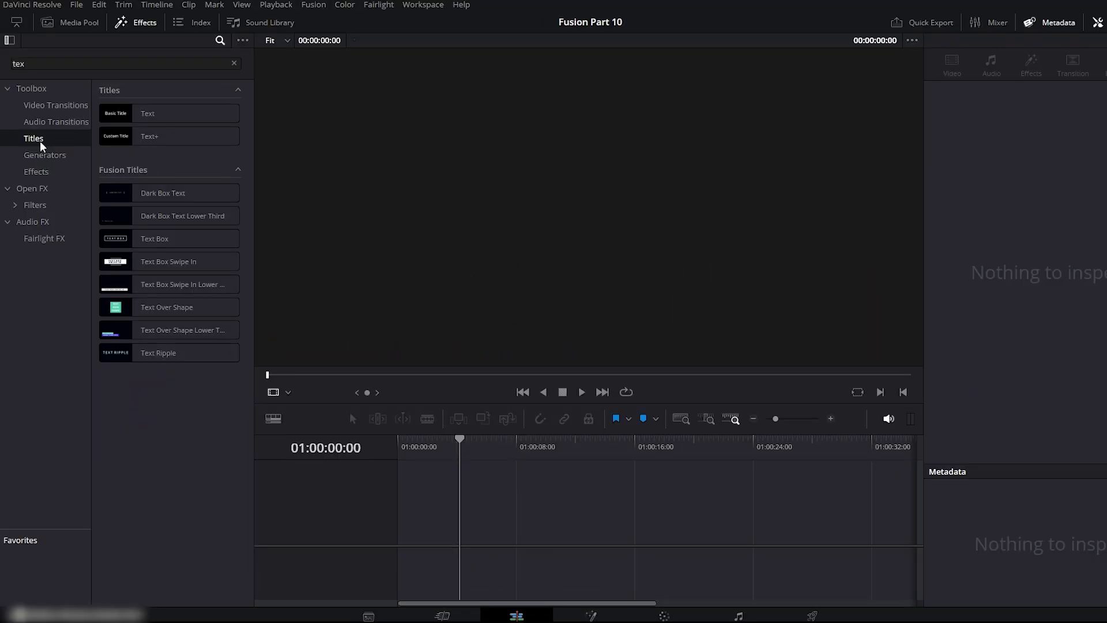
# Place a Text+ title at the start of Video 1 and extend it to about 22 seconds.
pyautogui.moveTo(147, 137); pyautogui.dragTo(404, 519)
pyautogui.hotkey('ctrl', '=')
pyautogui.moveTo(471, 497); pyautogui.dragTo(731, 484)
pyautogui.hotkey('ctrl', '-')
pyautogui.hotkey('ctrl', '-')
pyautogui.moveTo(409, 433); pyautogui.dragTo(394, 461)
pyautogui.moveTo(398, 340); pyautogui.dragTo(398, 428)
pyautogui.click(438, 521)
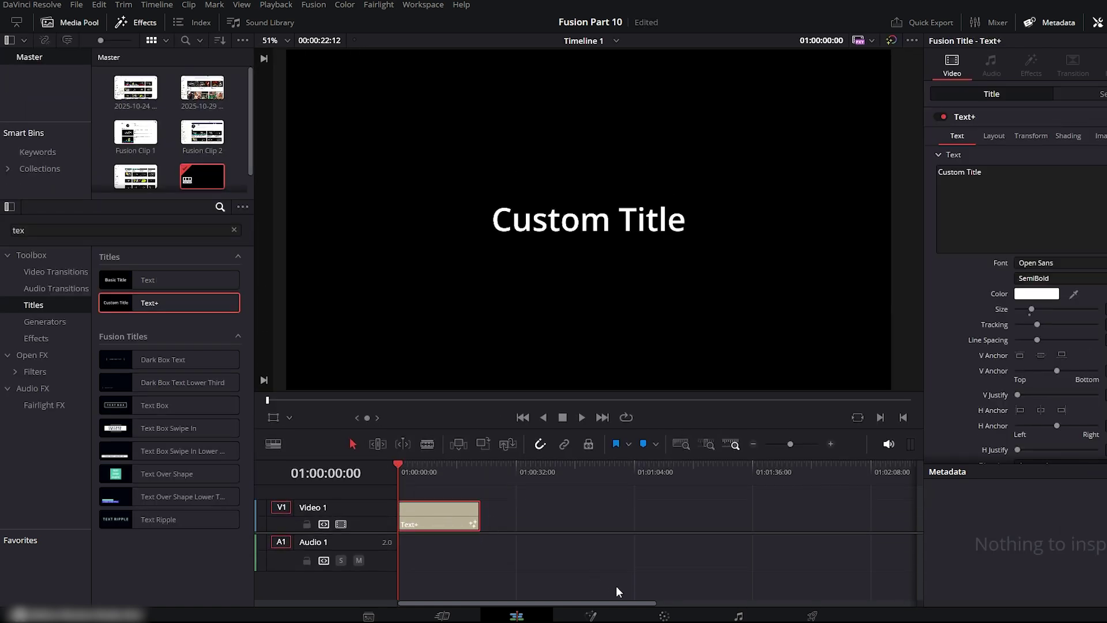
# Open the title on the Fusion page and reposition its Template and MediaOut1 nodes.
pyautogui.click(594, 616)
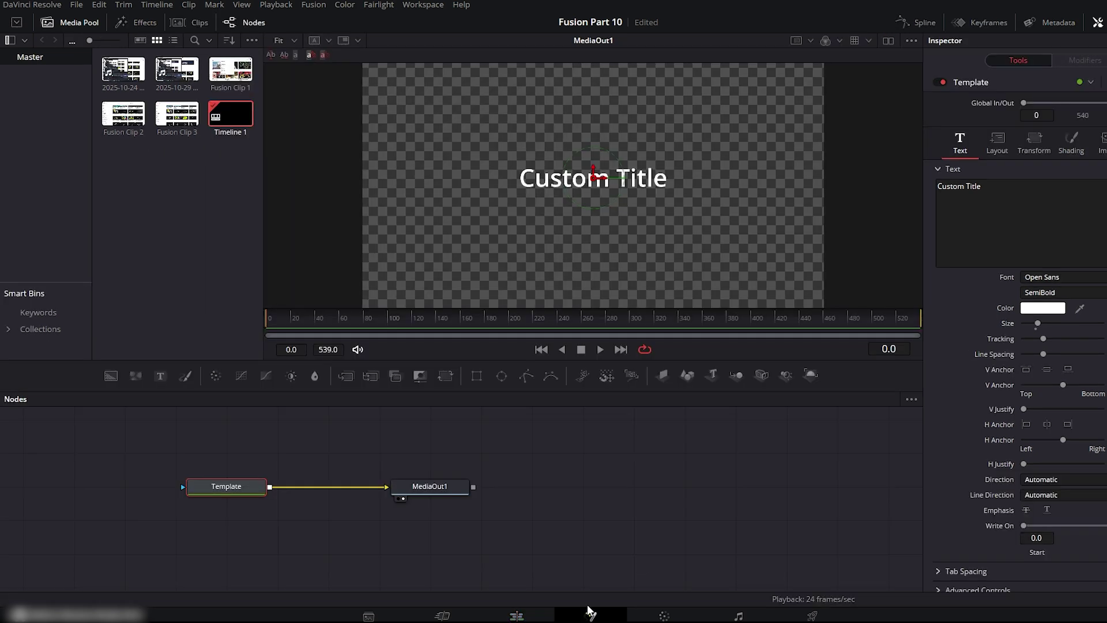
pyautogui.moveTo(428, 485); pyautogui.dragTo(656, 486)
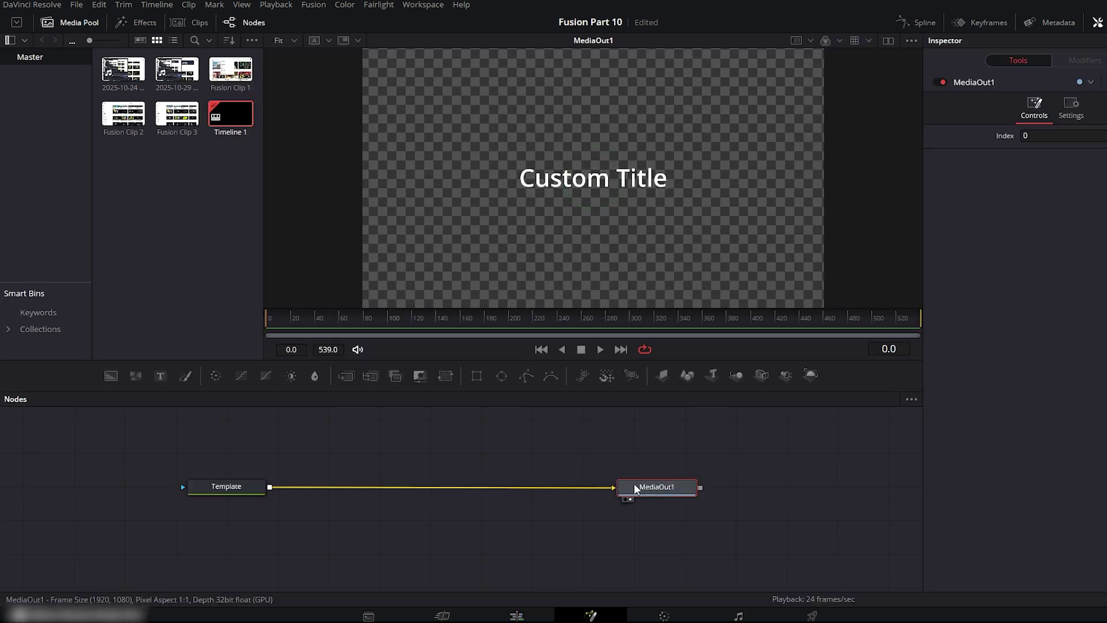
pyautogui.moveTo(248, 486); pyautogui.dragTo(414, 488)
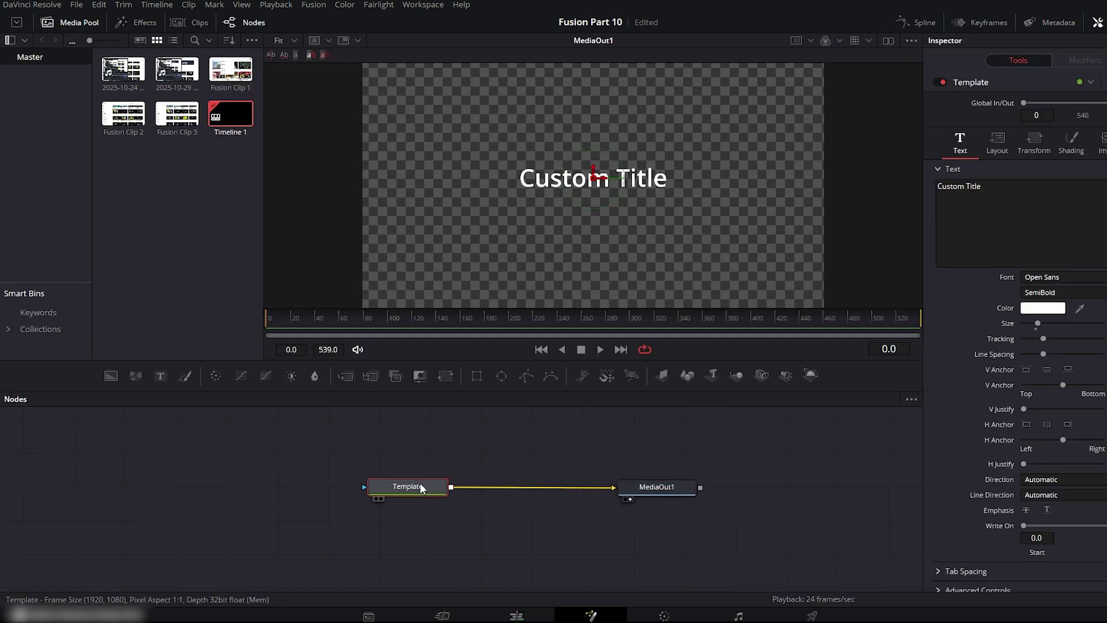
# Change the title text to VISUAL NOVA and set its font to Impact.
pyautogui.click(1003, 191)
pyautogui.write('VI')
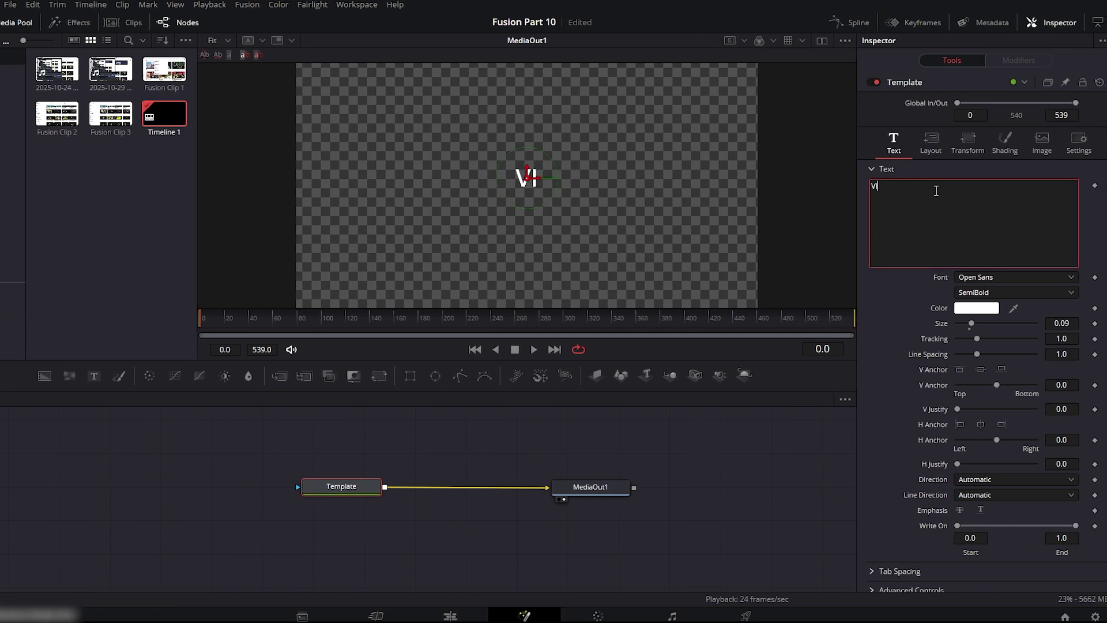
pyautogui.write('SUAL NOC')
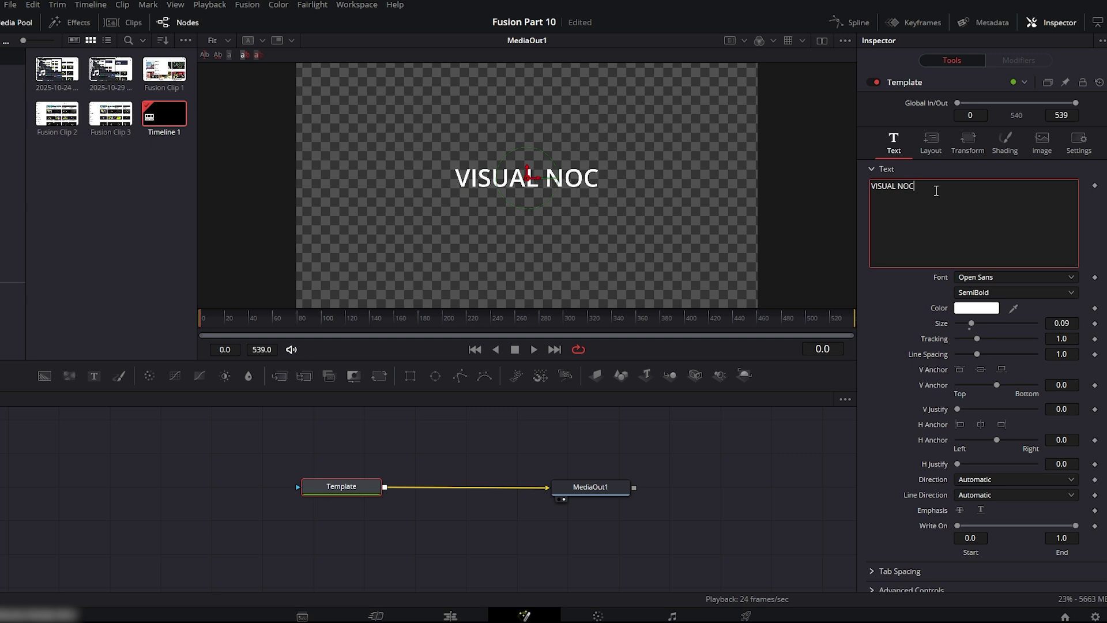
pyautogui.press('BackSpace')
pyautogui.write('VA')
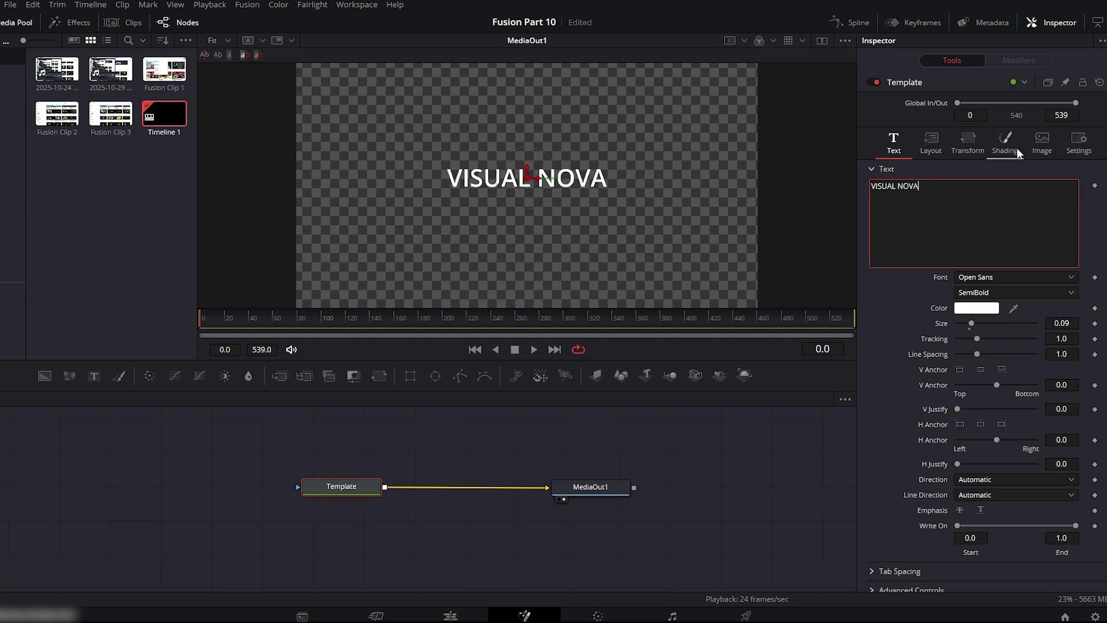
pyautogui.click(992, 278)
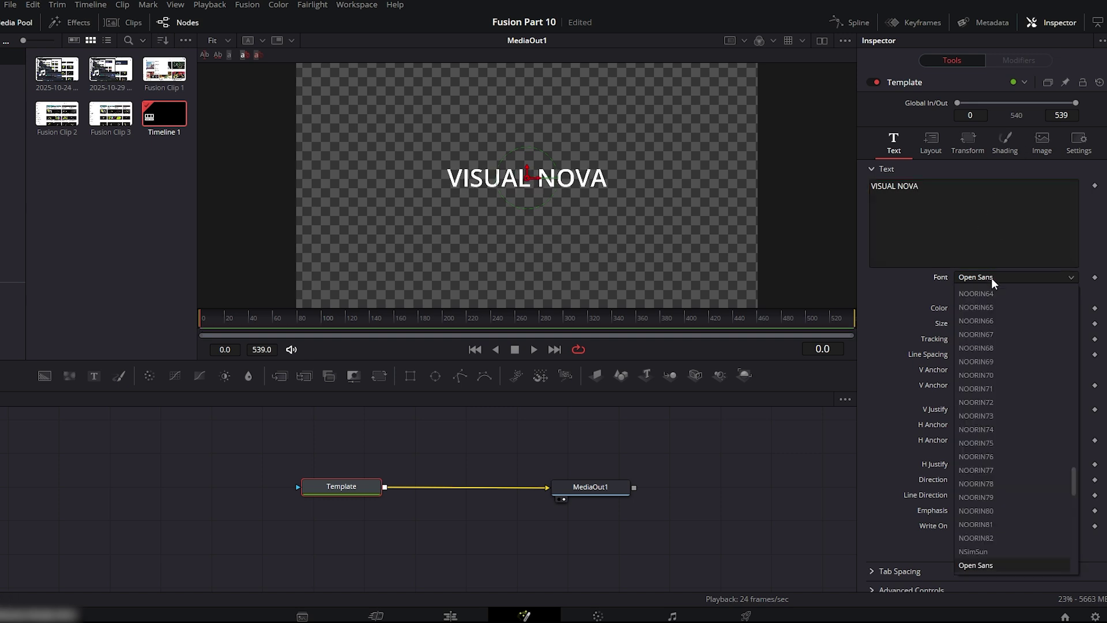
pyautogui.press('i')
pyautogui.click(987, 289)
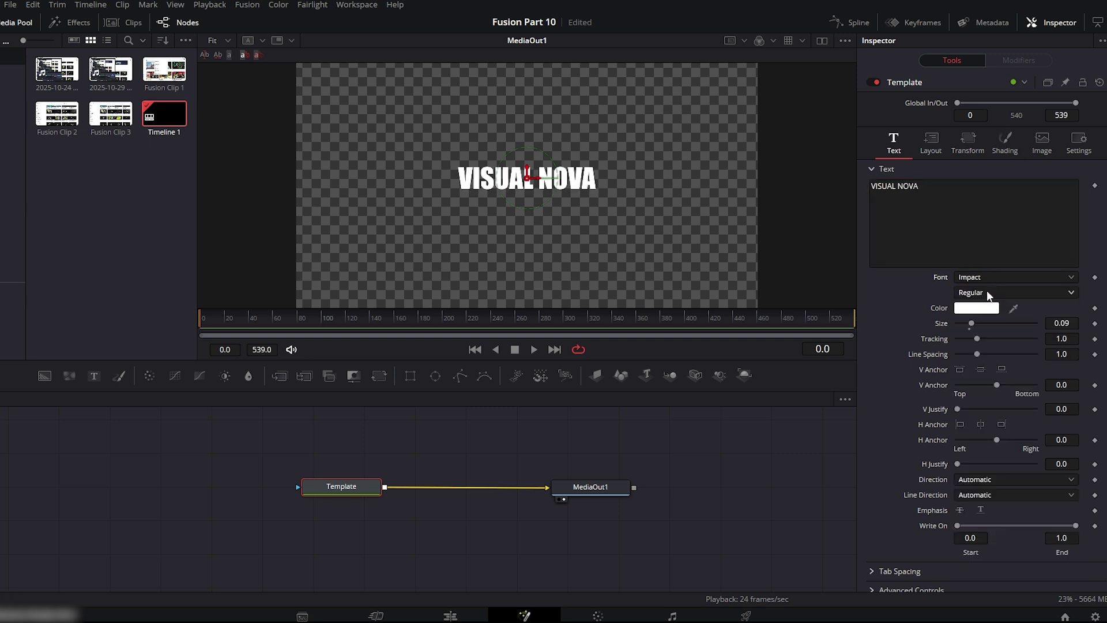
# Add a Follower modifier to the VISUAL NOVA text.
pyautogui.click(940, 216)
pyautogui.rightClick(939, 218)
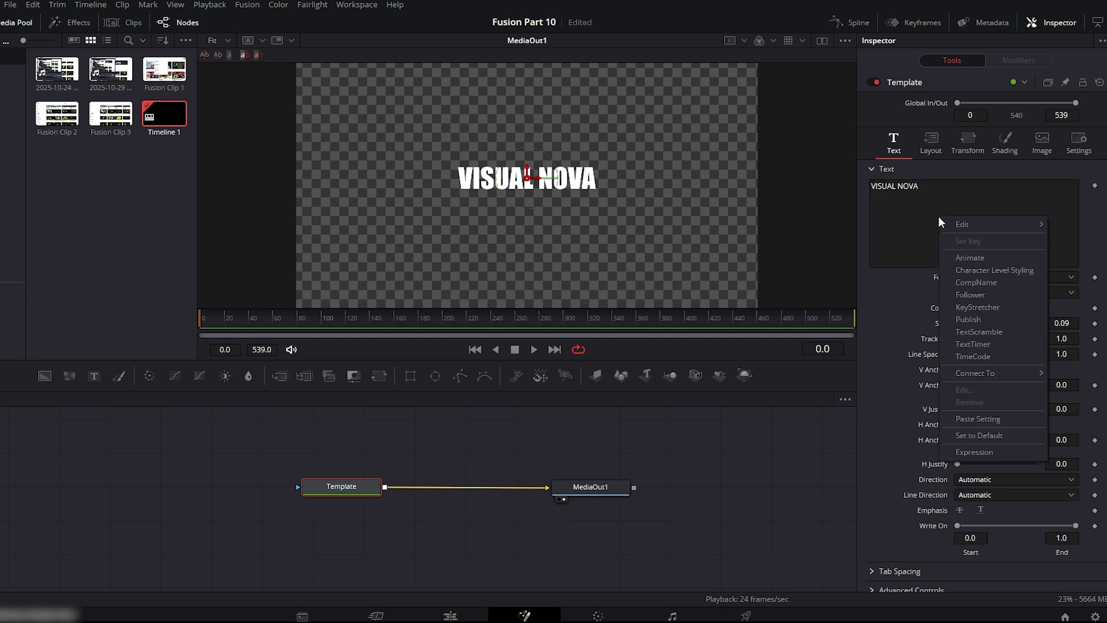
pyautogui.click(978, 295)
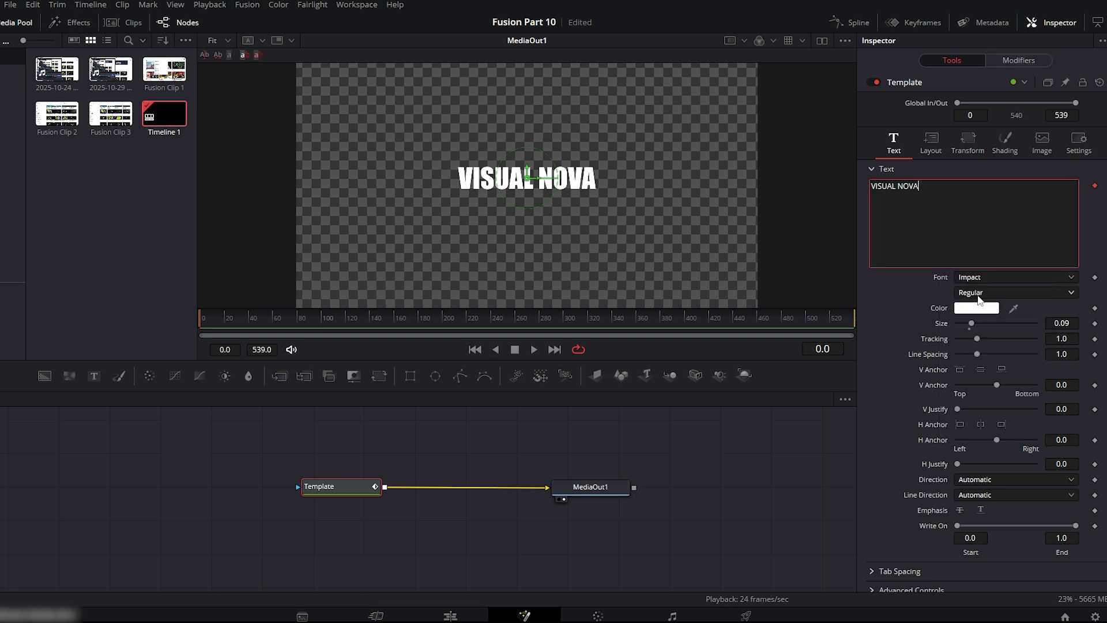
# Keyframe the Follower's text size from 0 at frame 0 to 0.197 at frame 40.
pyautogui.click(1018, 59)
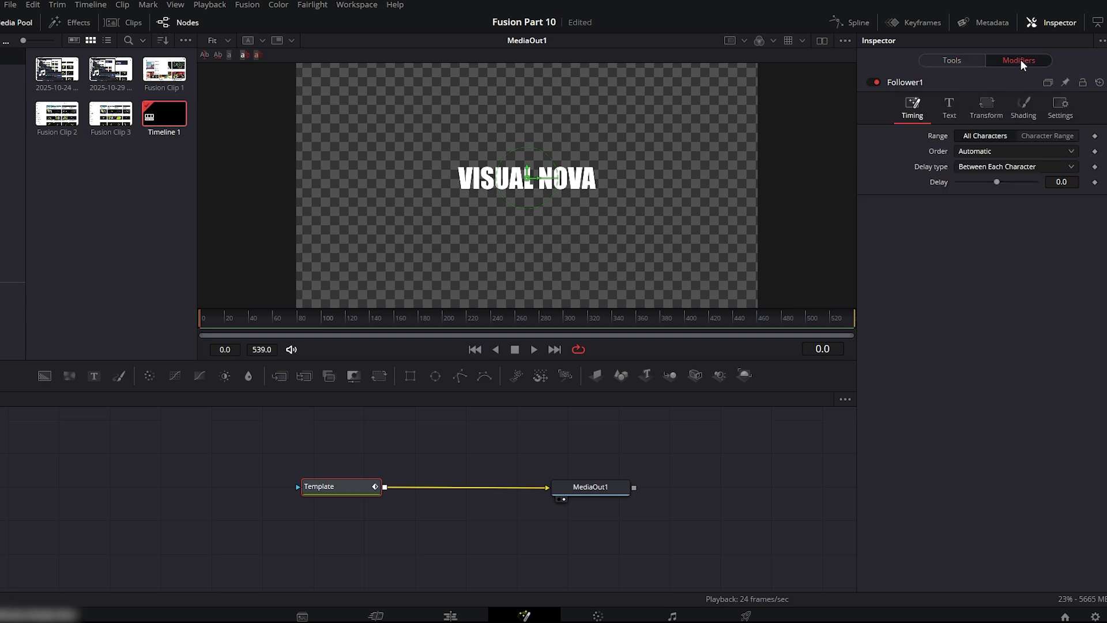
pyautogui.click(948, 110)
pyautogui.moveTo(980, 241)
pyautogui.mouseDown()
pyautogui.moveTo(1016, 243)
pyautogui.moveTo(981, 242)
pyautogui.mouseUp()
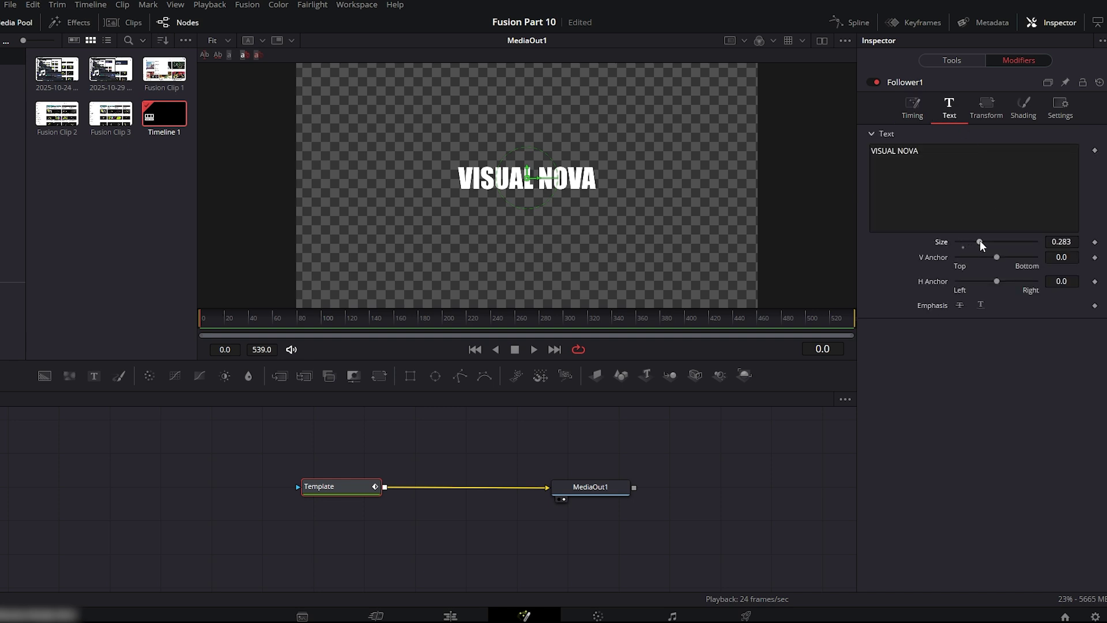
pyautogui.doubleClick(981, 242)
pyautogui.click(1095, 242)
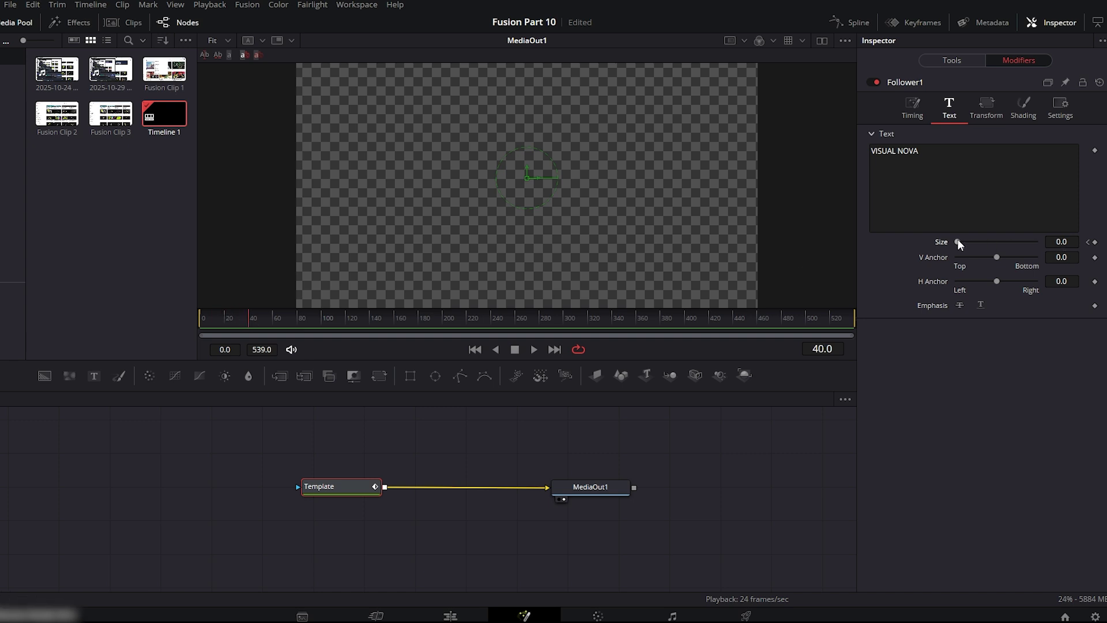
pyautogui.moveTo(957, 242); pyautogui.dragTo(973, 242)
# Play the VISUAL NOVA size animation from the first frame.
pyautogui.moveTo(244, 318); pyautogui.dragTo(200, 319)
pyautogui.click(532, 350)
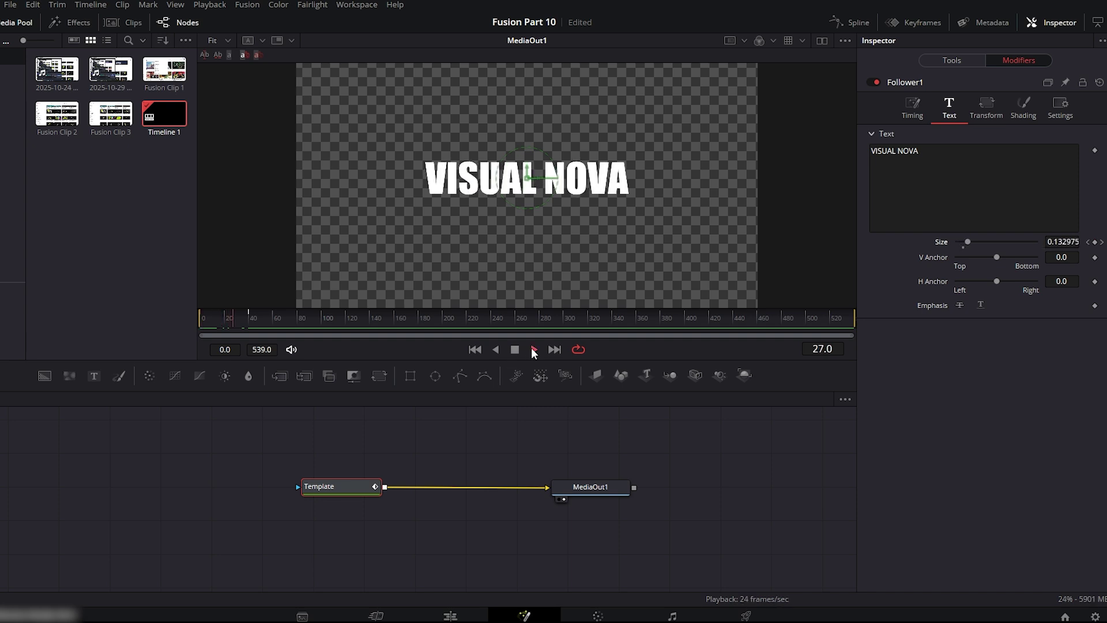
pyautogui.click(533, 350)
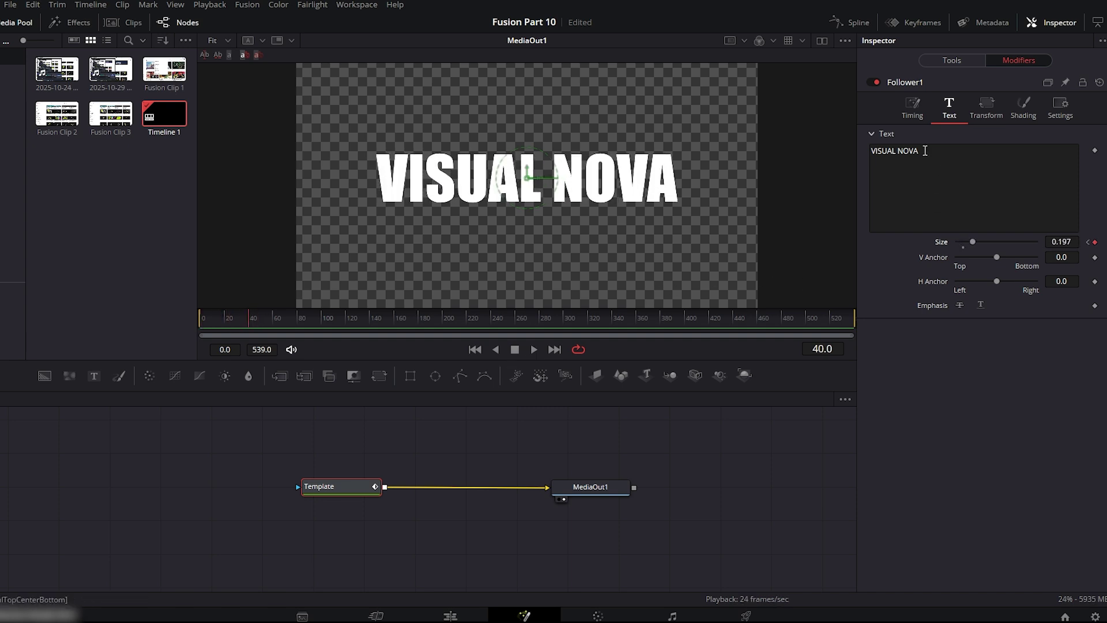
# Set the Follower's delay between each character to 1.5 and play the staggered animation from the start.
pyautogui.click(916, 109)
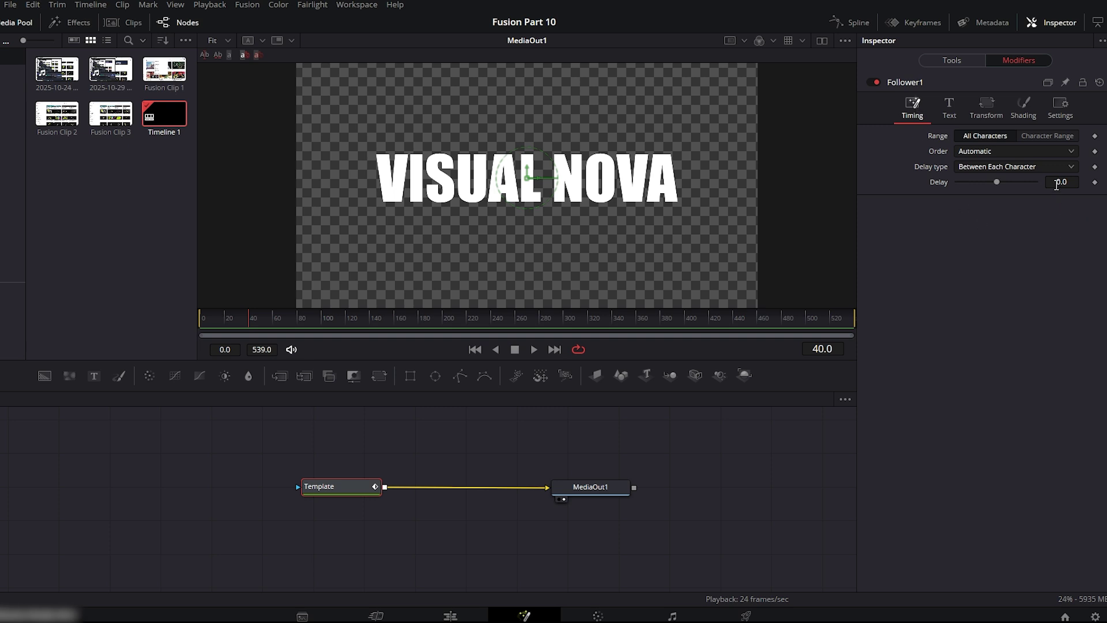
pyautogui.moveTo(1057, 182); pyautogui.dragTo(1089, 182)
pyautogui.moveTo(260, 316); pyautogui.dragTo(209, 320)
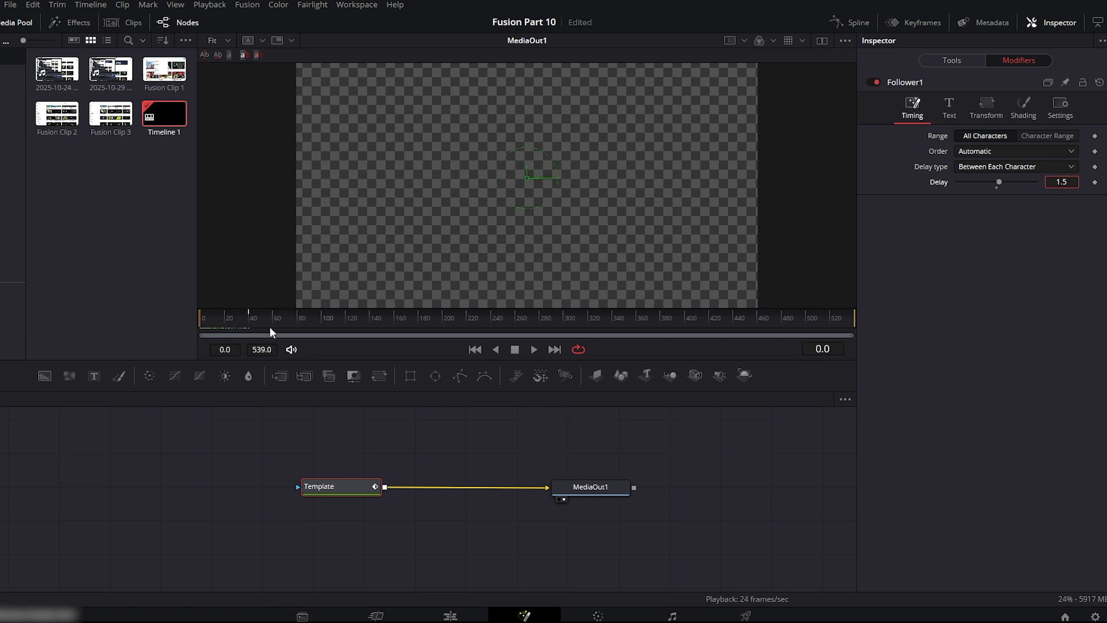
pyautogui.click(535, 350)
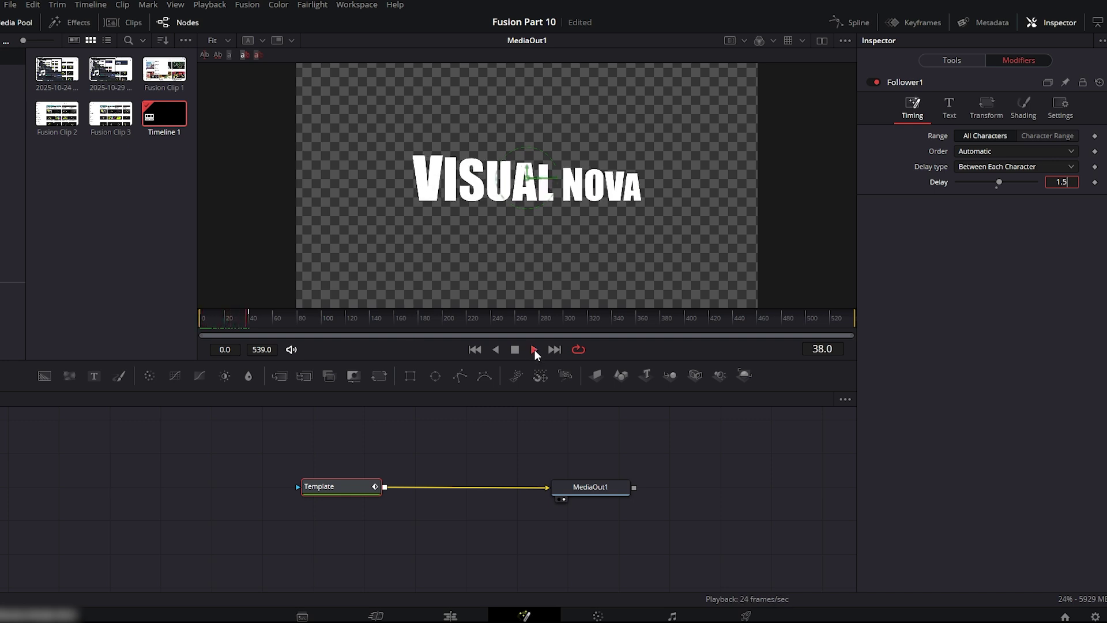
pyautogui.moveTo(272, 324); pyautogui.dragTo(210, 319)
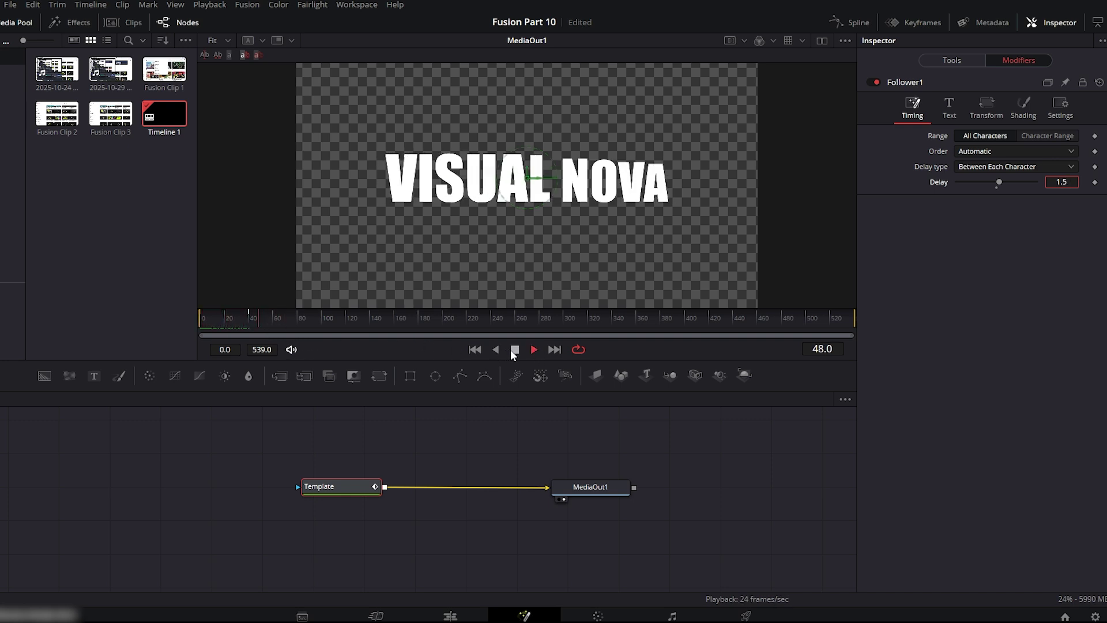
pyautogui.click(514, 350)
# Try several character orders for the Follower and play the title animation with them.
pyautogui.click(996, 150)
pyautogui.click(986, 193)
pyautogui.moveTo(205, 320); pyautogui.dragTo(252, 317)
pyautogui.click(983, 153)
pyautogui.click(977, 236)
pyautogui.click(990, 150)
pyautogui.click(991, 249)
pyautogui.click(216, 318)
pyautogui.click(532, 348)
pyautogui.click(532, 349)
# Set the Follower's character order to Left to Right.
pyautogui.click(253, 318)
pyautogui.click(989, 151)
pyautogui.click(985, 182)
# Try limiting the Follower to a character range with a higher first character and a longer delay.
pyautogui.click(1044, 136)
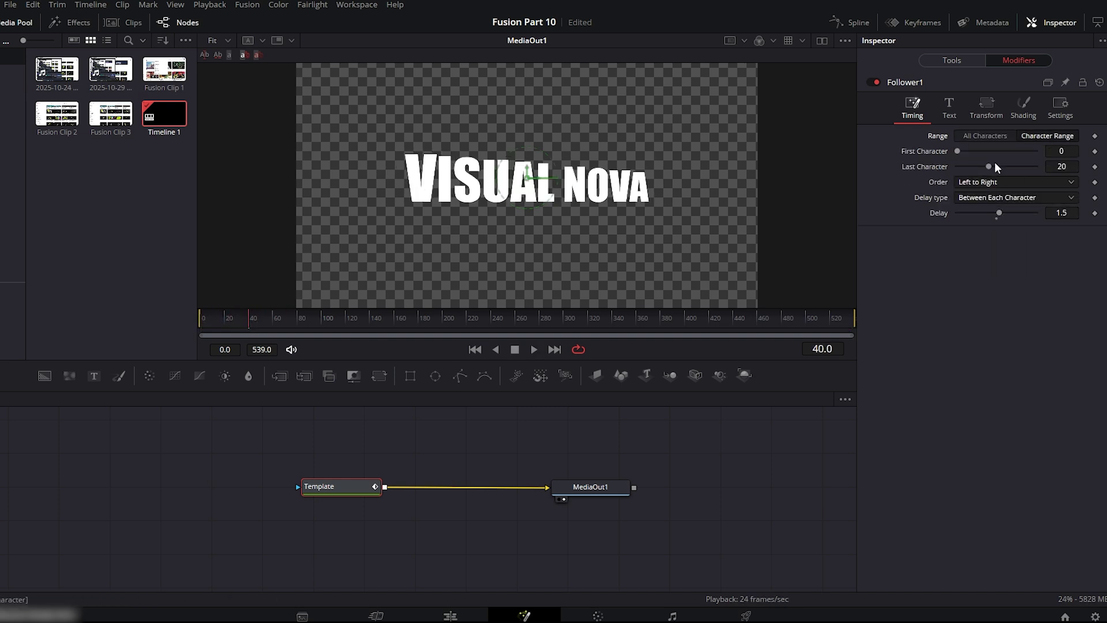
pyautogui.moveTo(958, 151); pyautogui.dragTo(989, 150)
pyautogui.hotkey('ctrl', 'z')
pyautogui.moveTo(999, 213); pyautogui.dragTo(1030, 209)
pyautogui.moveTo(249, 317)
pyautogui.mouseDown()
pyautogui.moveTo(195, 317)
pyautogui.moveTo(317, 314)
pyautogui.mouseUp()
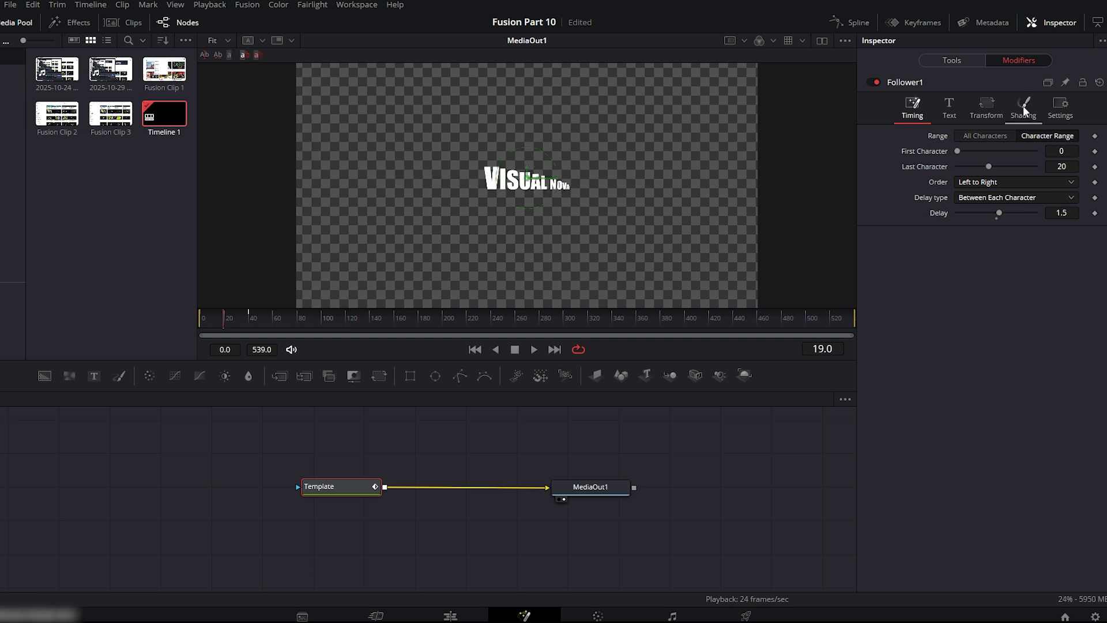
# Add a keyframe for the position offset in the Follower's shading settings at frame 20.
pyautogui.click(1023, 106)
pyautogui.scroll(-4, 872, 524)
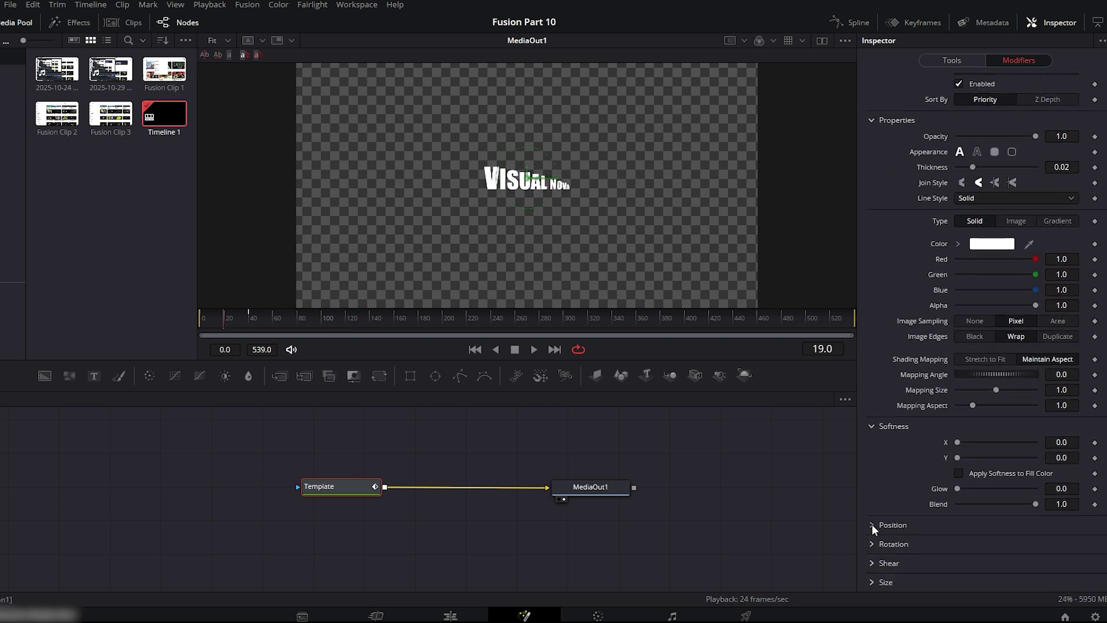
pyautogui.scroll(-3, 1102, 493)
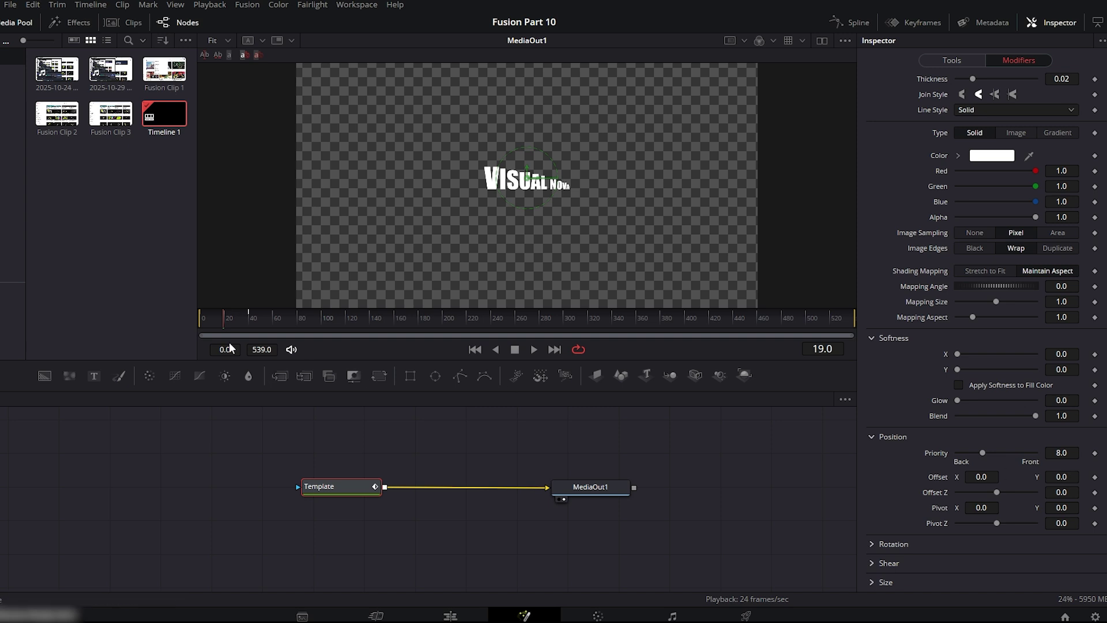
pyautogui.moveTo(222, 325); pyautogui.dragTo(225, 323)
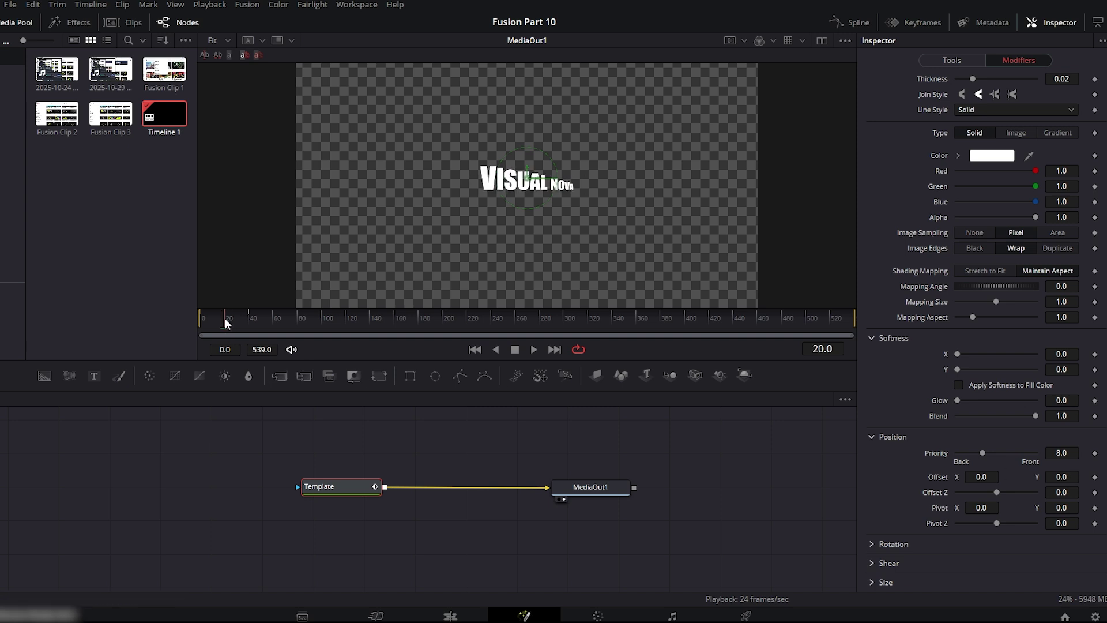
pyautogui.click(1095, 477)
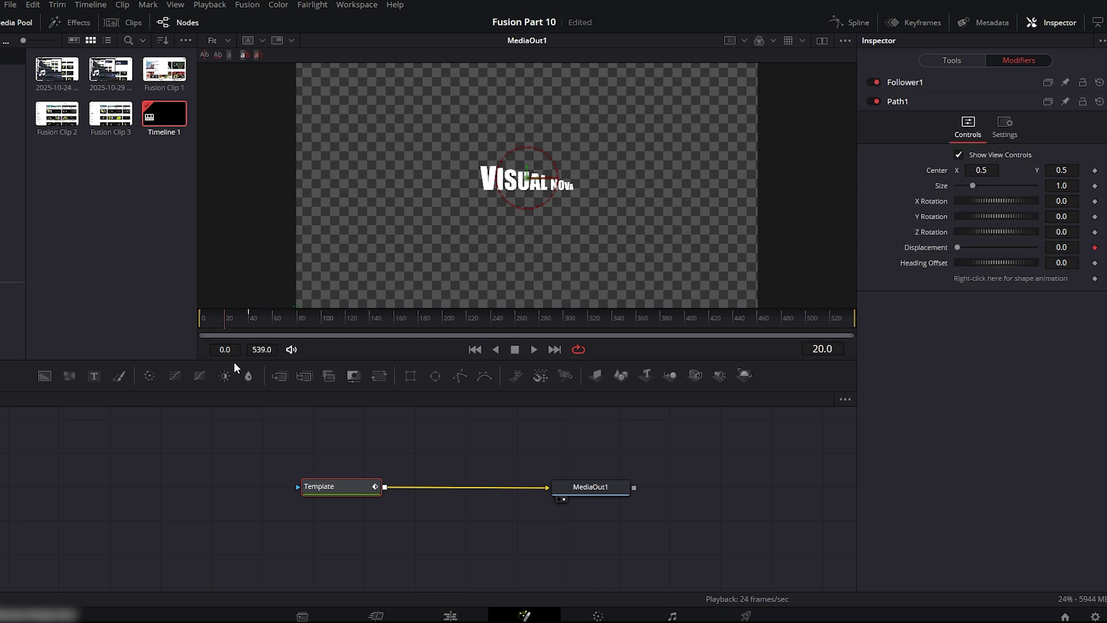
# Lower the Follower's shading Offset Y at frame 0 and play the animation.
pyautogui.moveTo(226, 333); pyautogui.dragTo(199, 323)
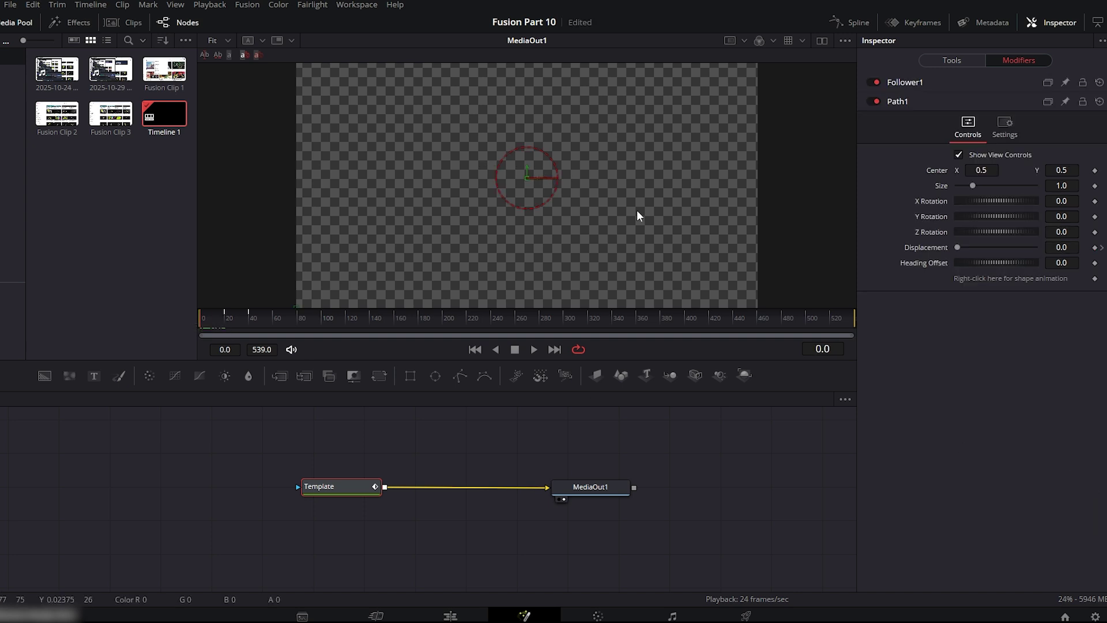
pyautogui.click(922, 81)
pyautogui.scroll(-5, 1096, 558)
pyautogui.scroll(-1, 1094, 554)
pyautogui.moveTo(1072, 477); pyautogui.dragTo(1012, 476)
pyautogui.click(534, 349)
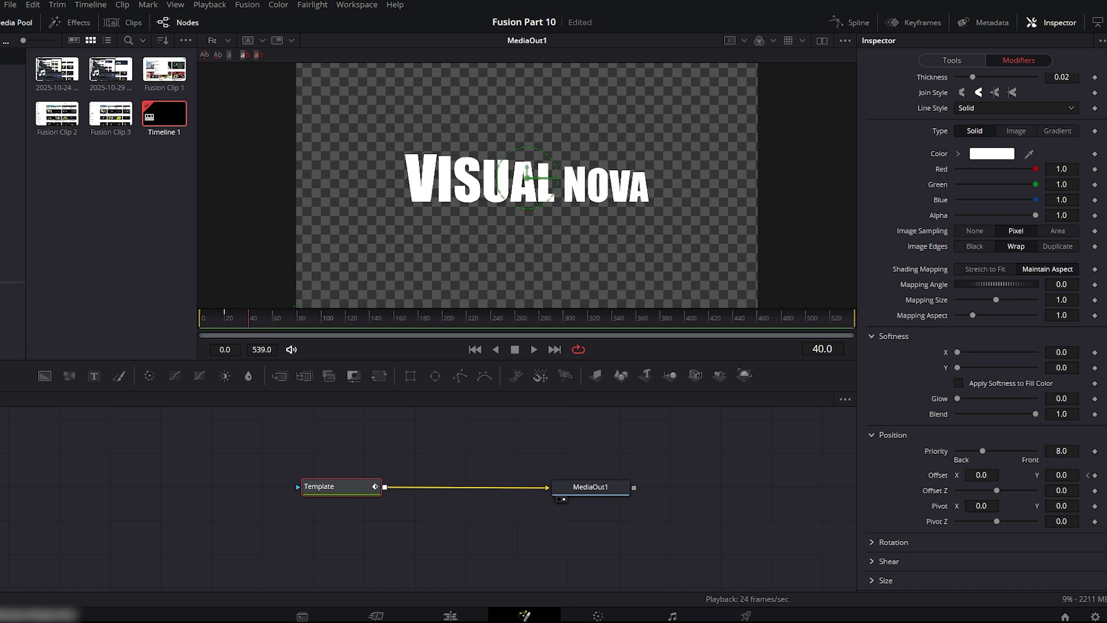
# Increase the Follower's delay between characters slightly and play the finished title in the edit timeline.
pyautogui.scroll(4, 981, 323)
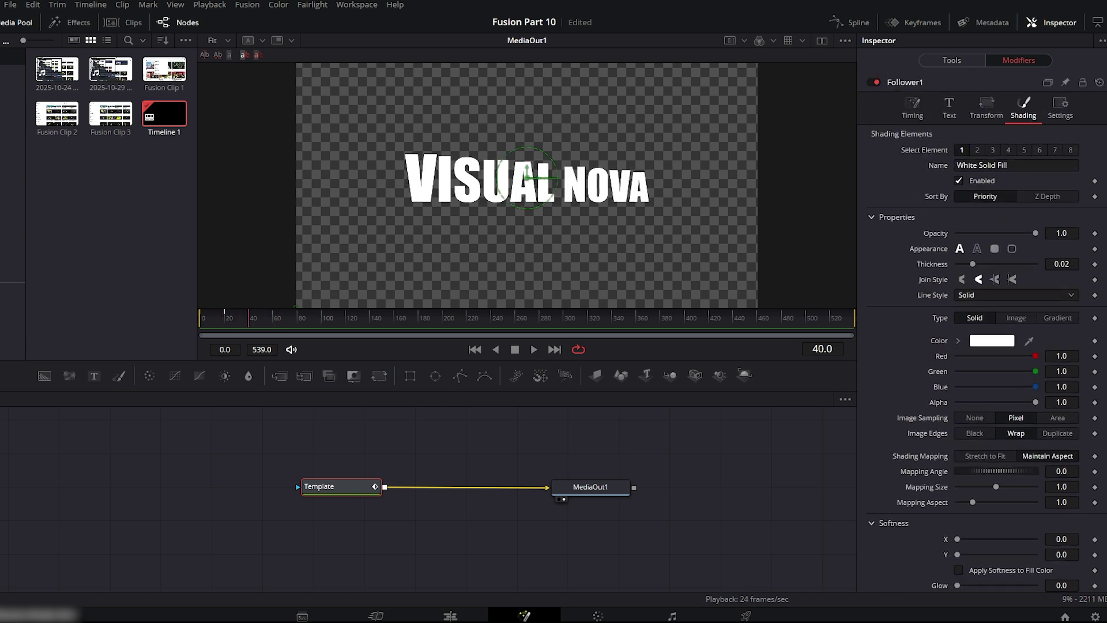
pyautogui.click(913, 106)
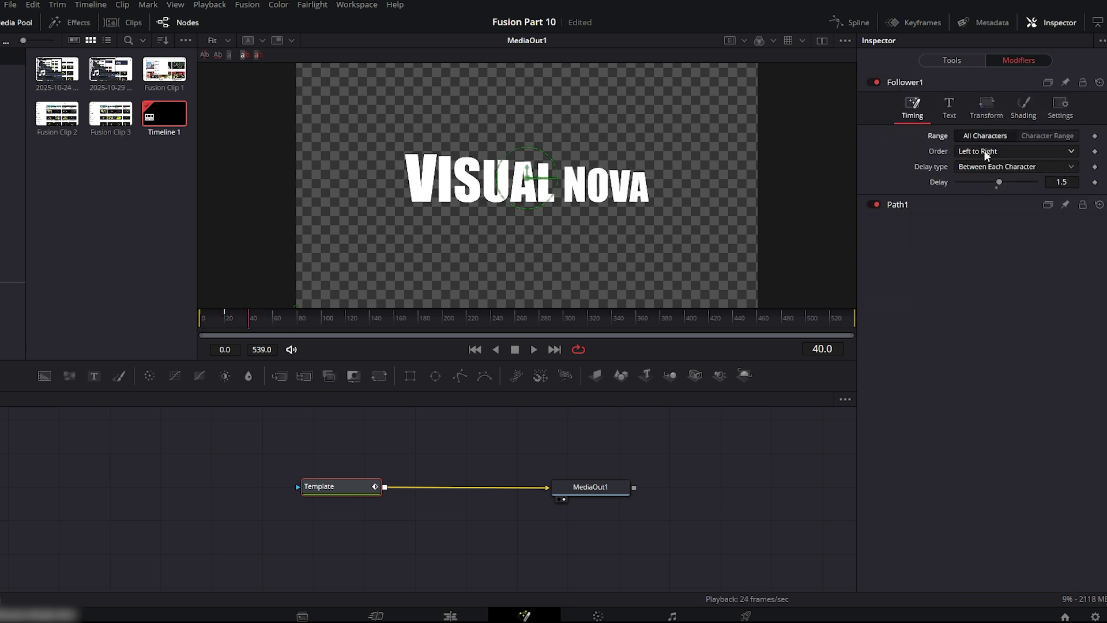
pyautogui.moveTo(998, 181); pyautogui.dragTo(1002, 181)
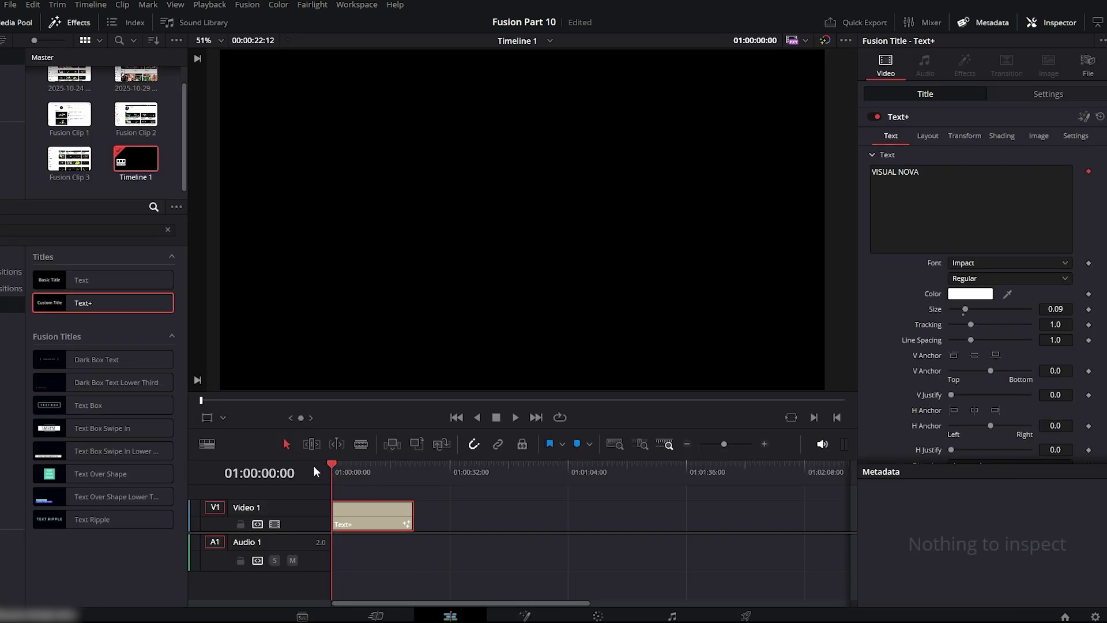
pyautogui.press('space')
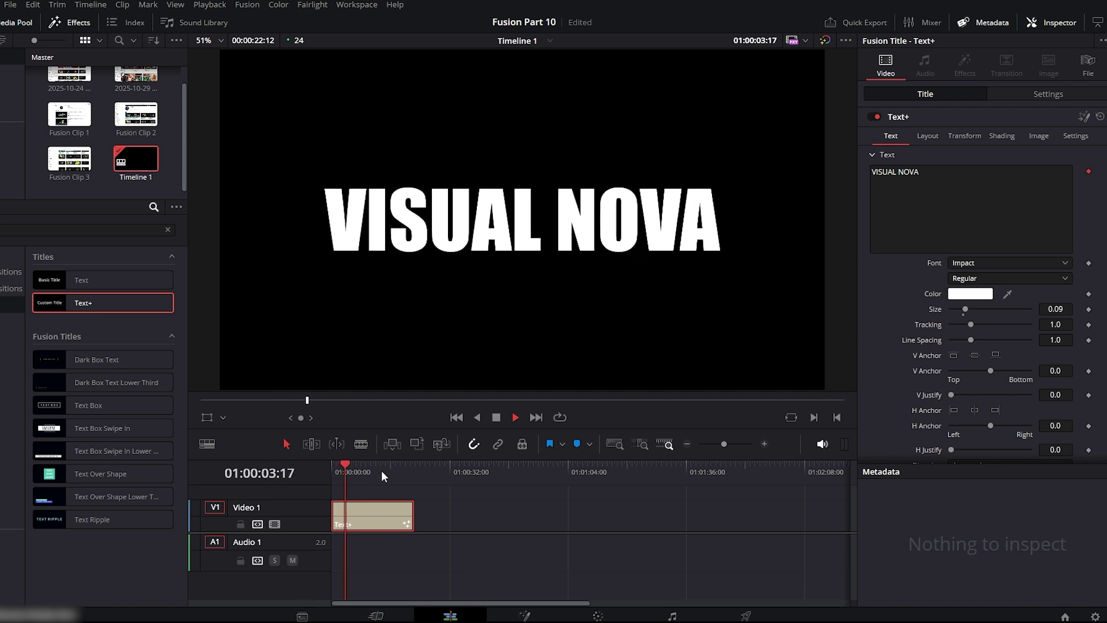
pyautogui.moveTo(366, 465); pyautogui.dragTo(323, 462)
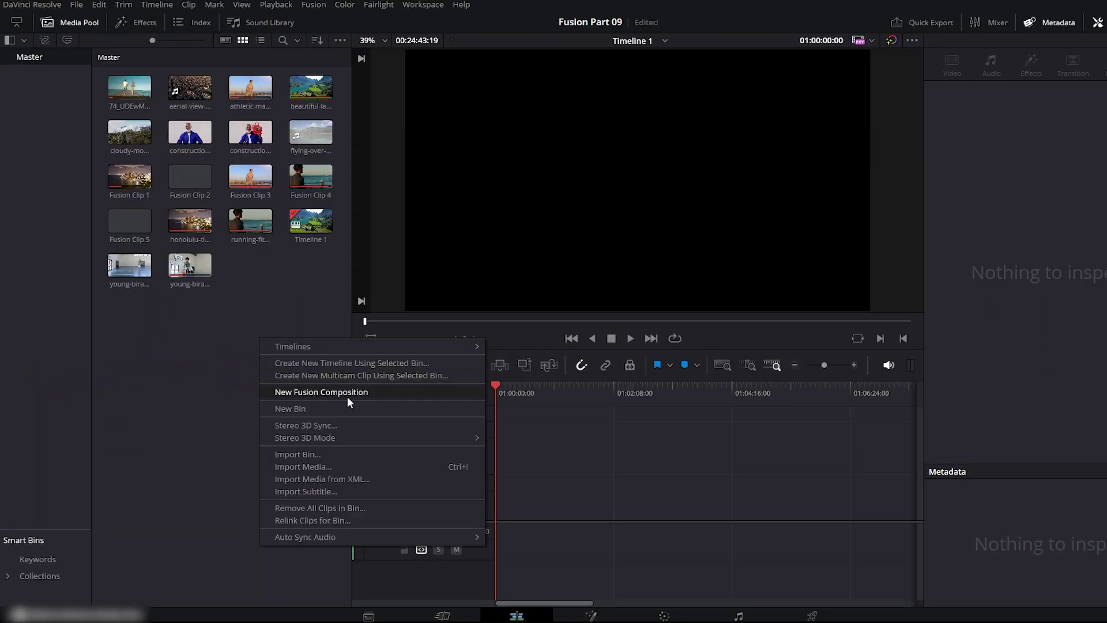
# Create a new Fusion composition named 3D Rays in the Fusion Part 09 project.
pyautogui.click(343, 392)
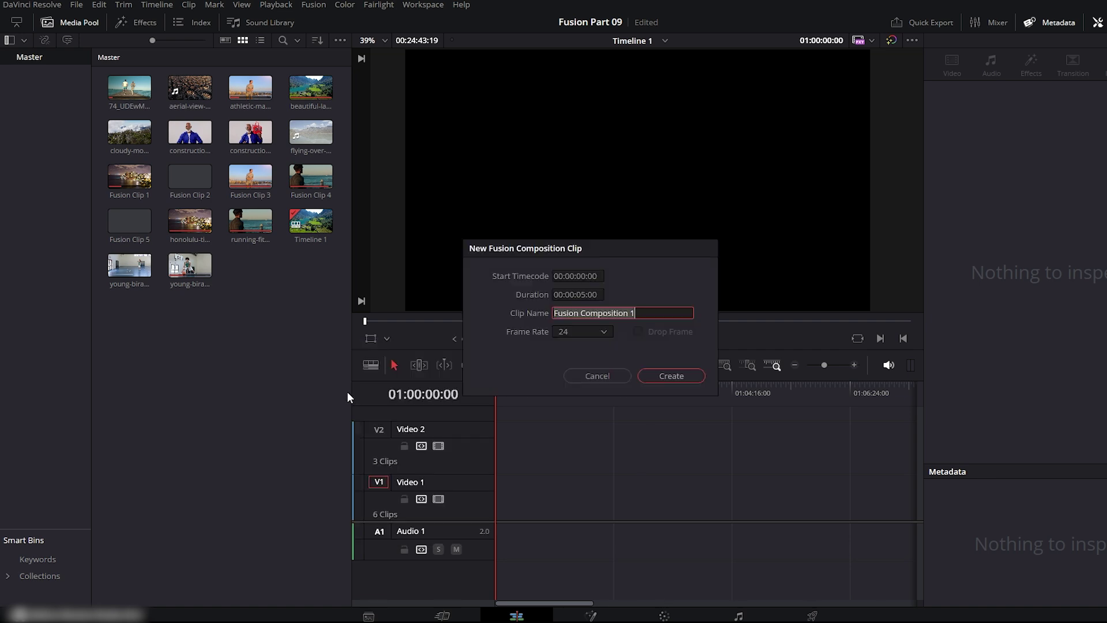
pyautogui.write('3D Rays')
pyautogui.press('Return')
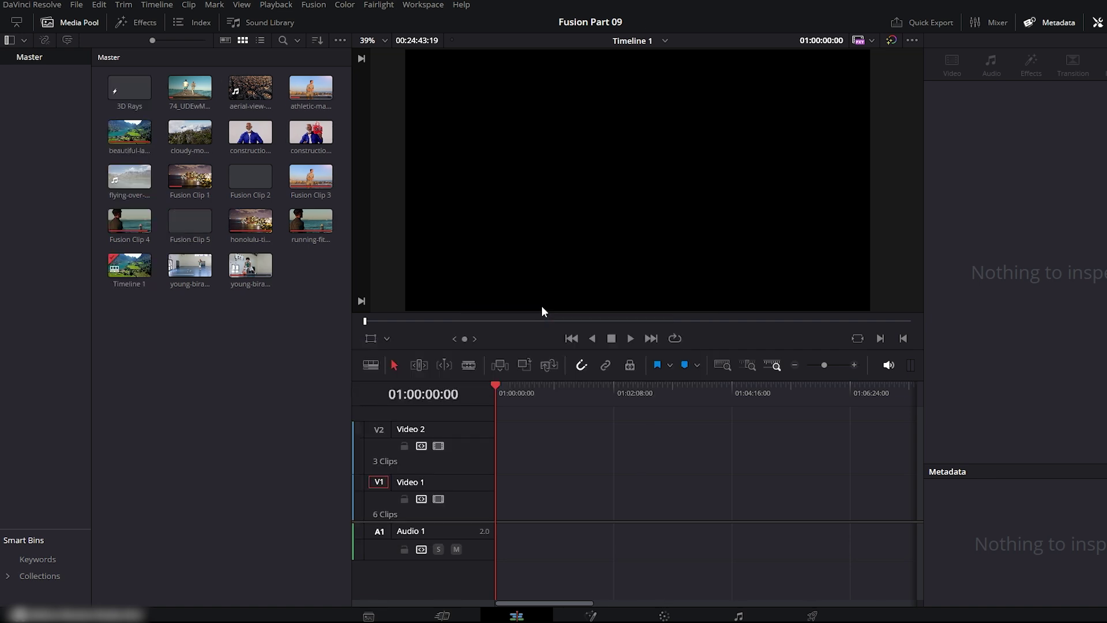
# Place the 3D Rays composition at the start of Video 1, open it in Fusion and reposition MediaOut1.
pyautogui.moveTo(541, 311); pyautogui.dragTo(551, 499)
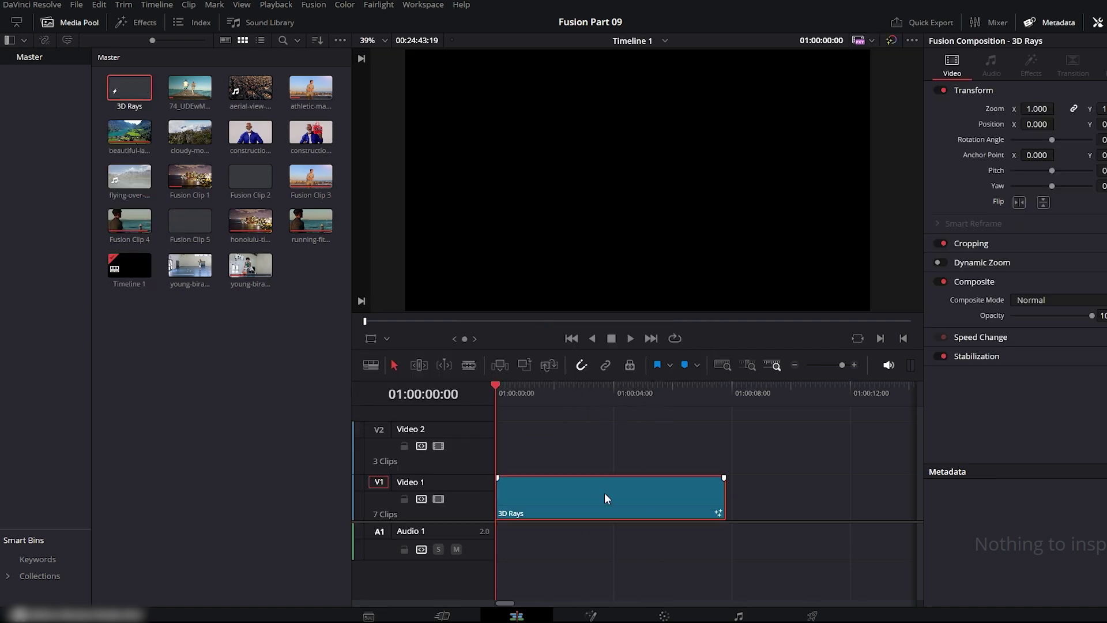
pyautogui.click(593, 616)
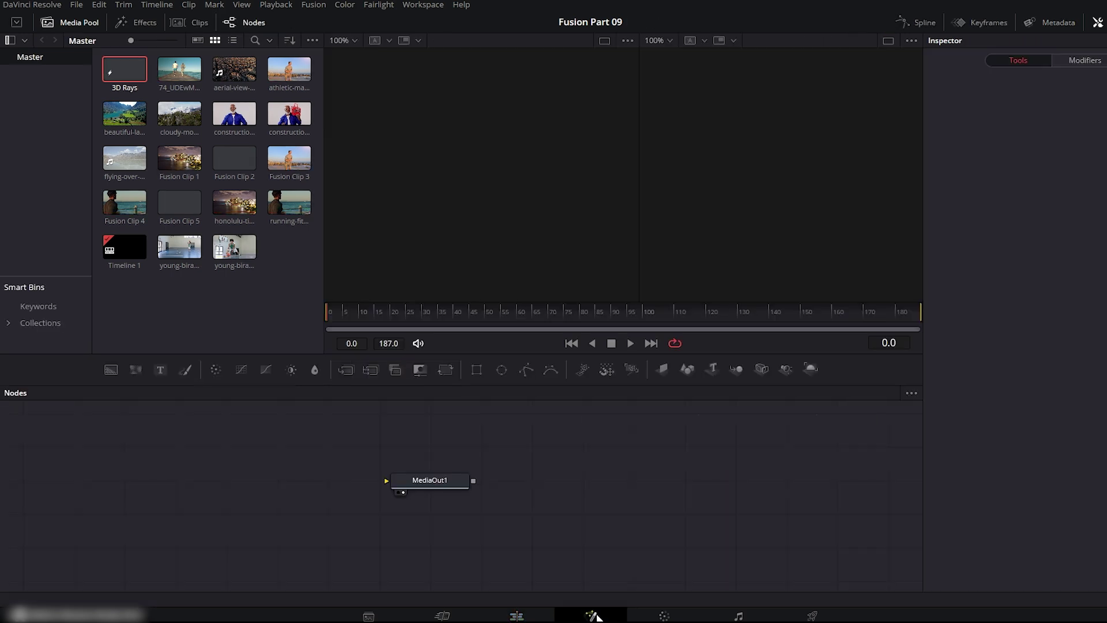
pyautogui.moveTo(435, 487); pyautogui.dragTo(612, 493)
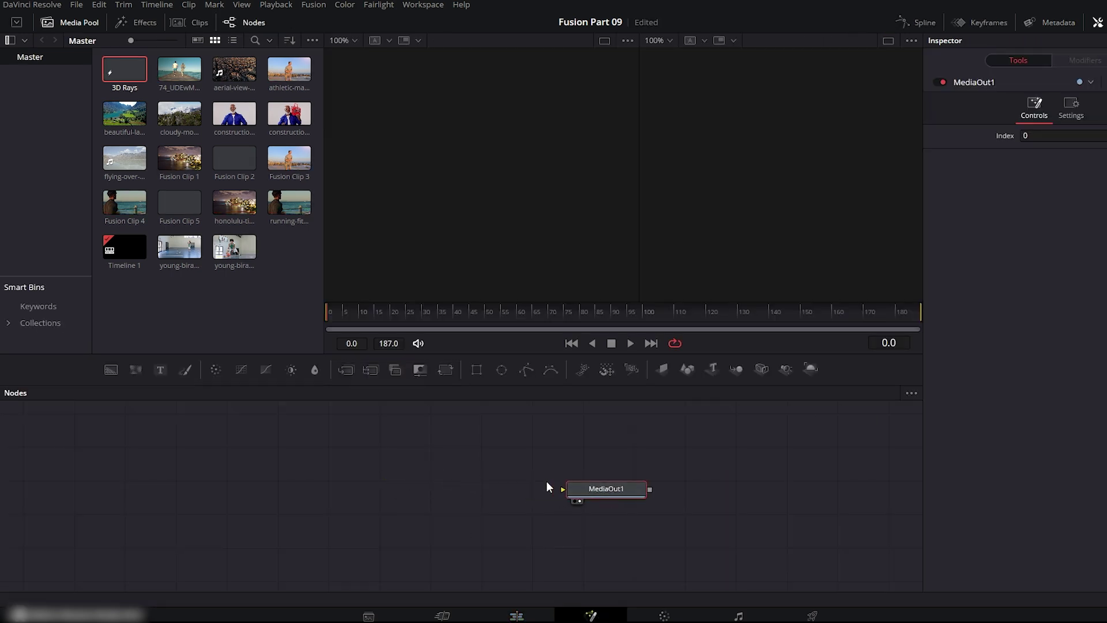
# Add a Text 3D node and place it well ahead of MediaOut1 in the node graph.
pyautogui.click(385, 461)
pyautogui.hotkey('shift', 'space')
pyautogui.write('text')
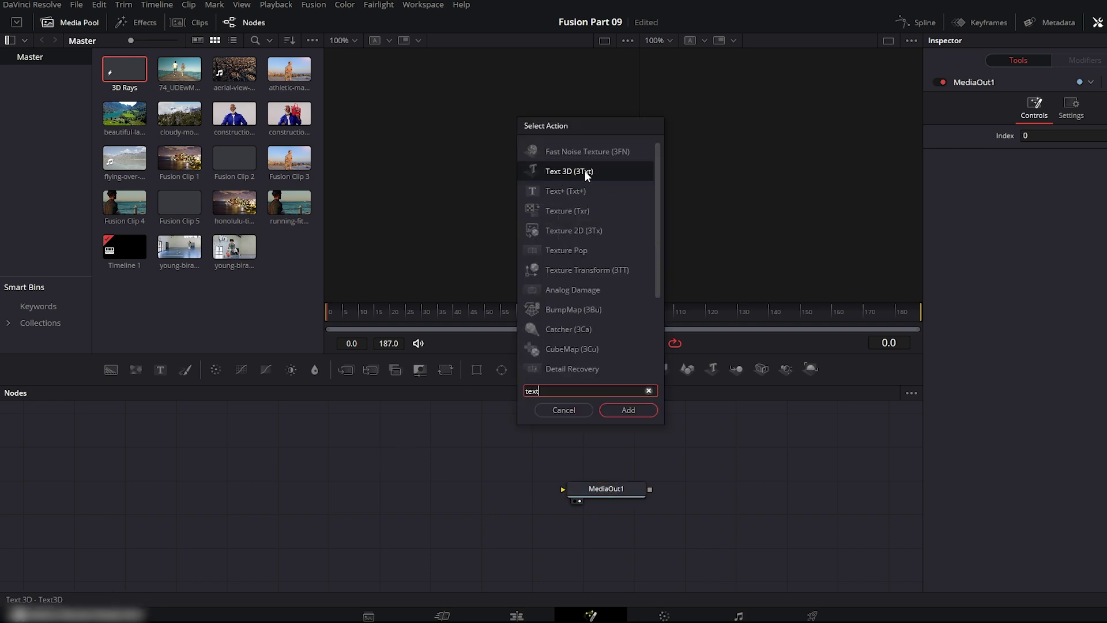
pyautogui.doubleClick(577, 171)
pyautogui.moveTo(385, 456); pyautogui.dragTo(365, 482)
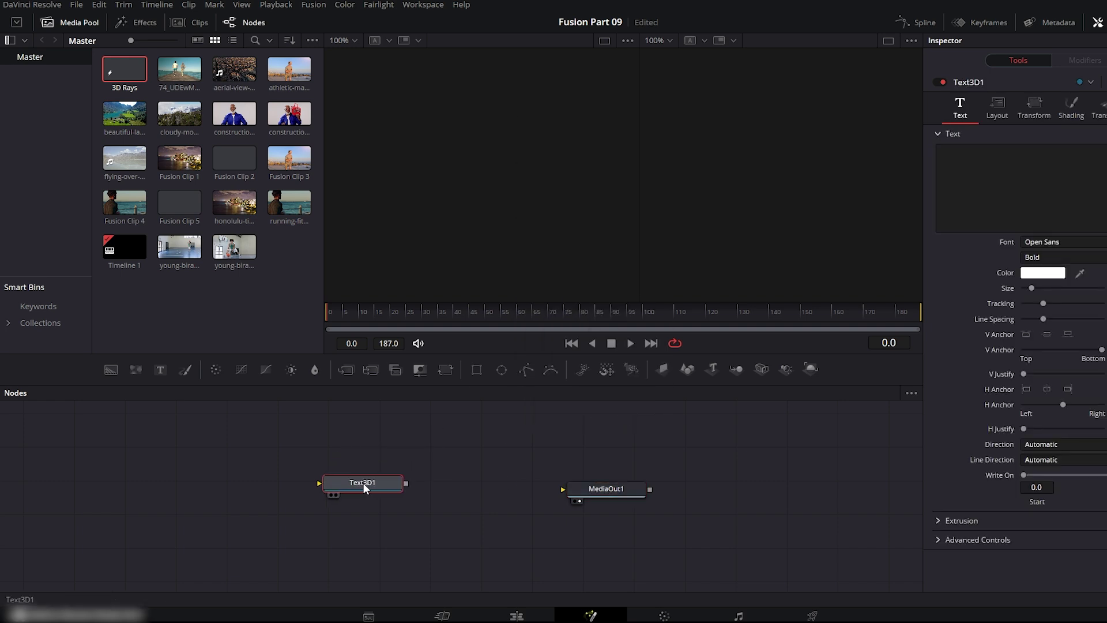
# Add a Renderer 3D node fed by the Text3D1 node.
pyautogui.hotkey('shift', 'space')
pyautogui.write('ren')
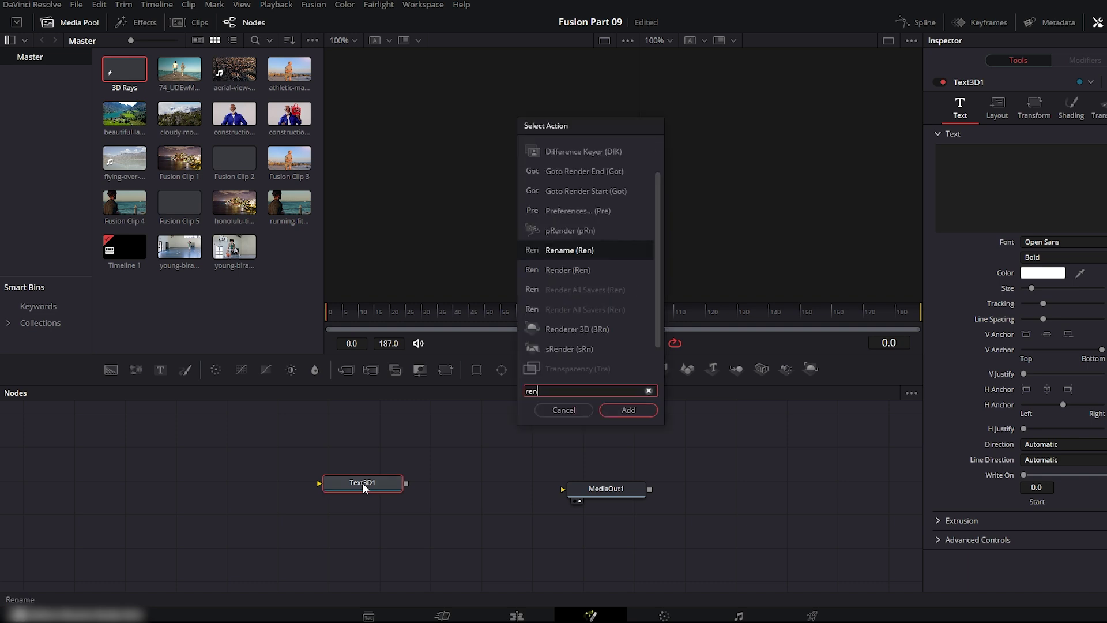
pyautogui.write('de')
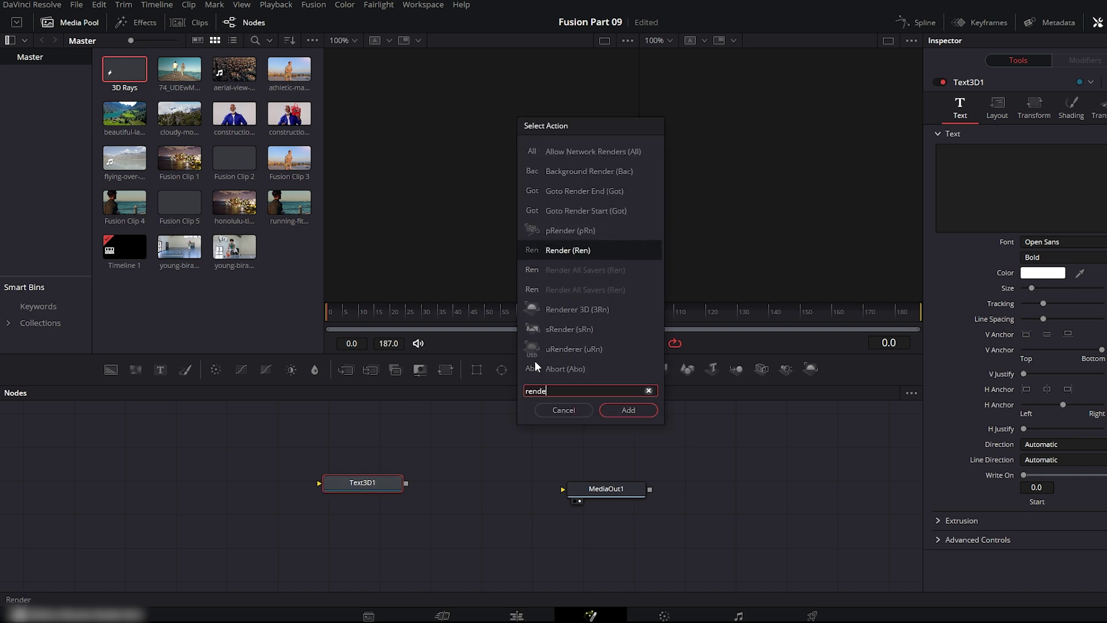
pyautogui.click(579, 310)
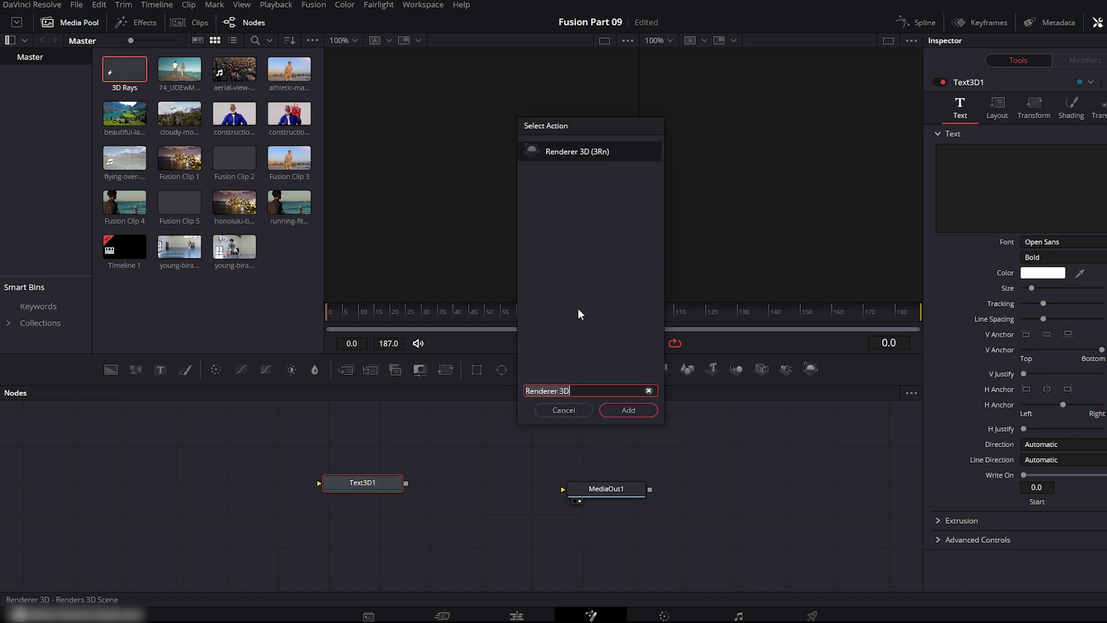
pyautogui.click(612, 412)
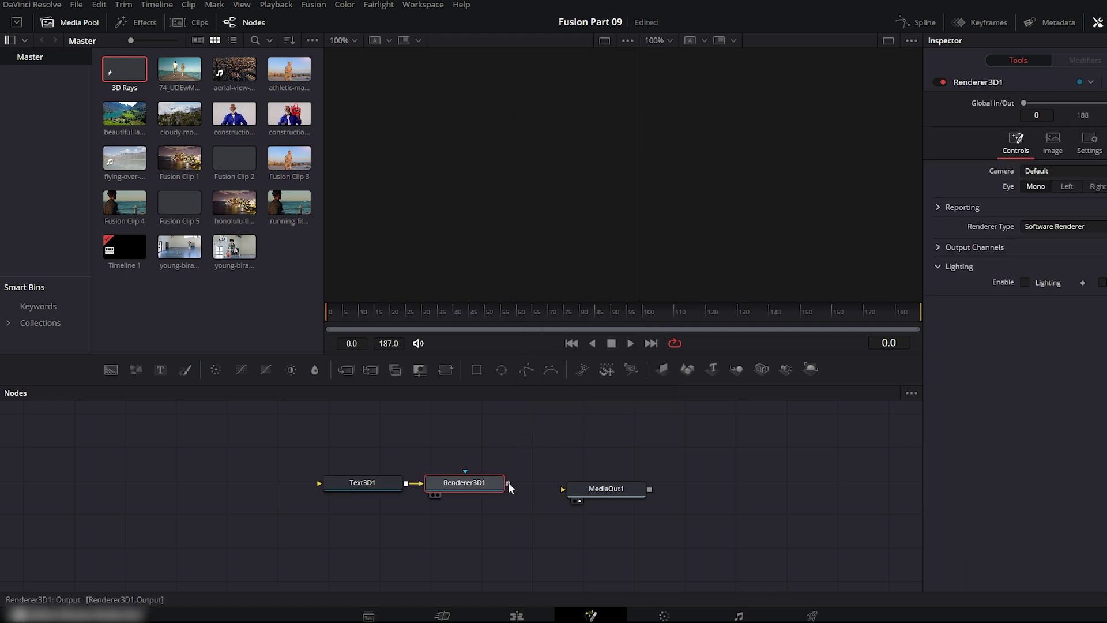
# Connect Renderer3D1 to MediaOut1 and space out the Text3D1 and Renderer3D1 nodes.
pyautogui.moveTo(507, 483); pyautogui.dragTo(568, 493)
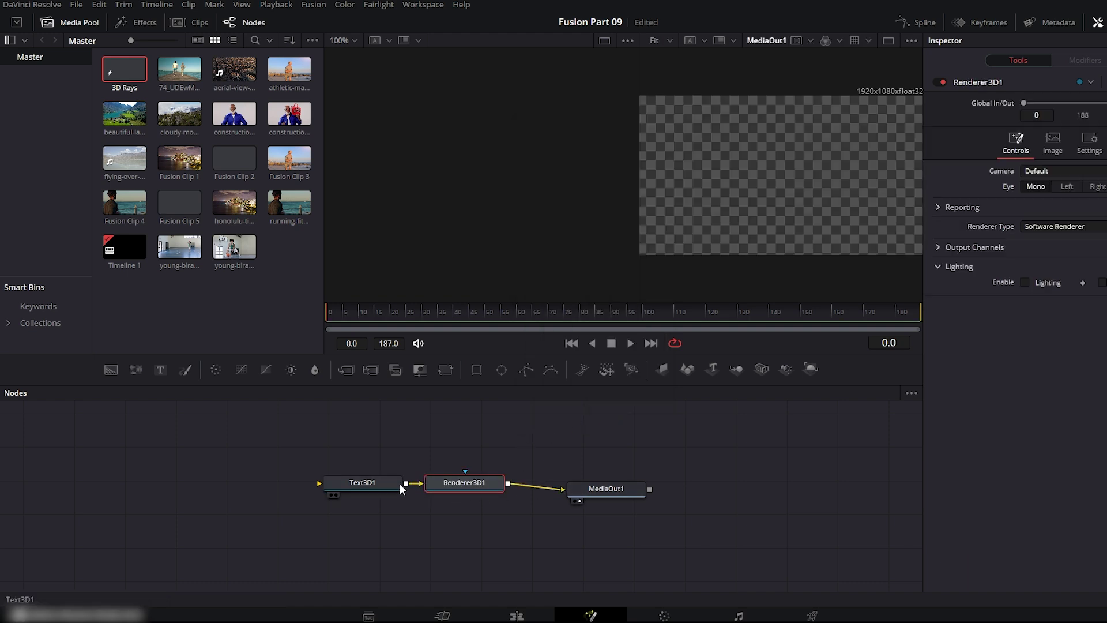
pyautogui.moveTo(397, 484); pyautogui.dragTo(348, 490)
pyautogui.moveTo(472, 483); pyautogui.dragTo(462, 489)
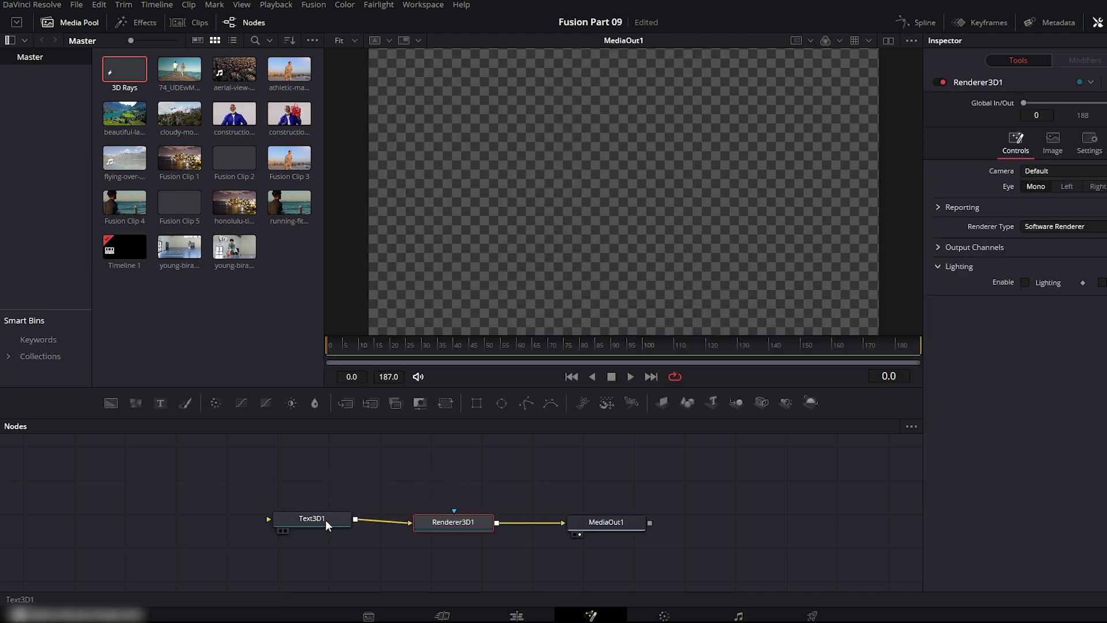
# Enter VISUAL NOVA as the text of the Text3D1 node and set its font to Impact.
pyautogui.click(325, 520)
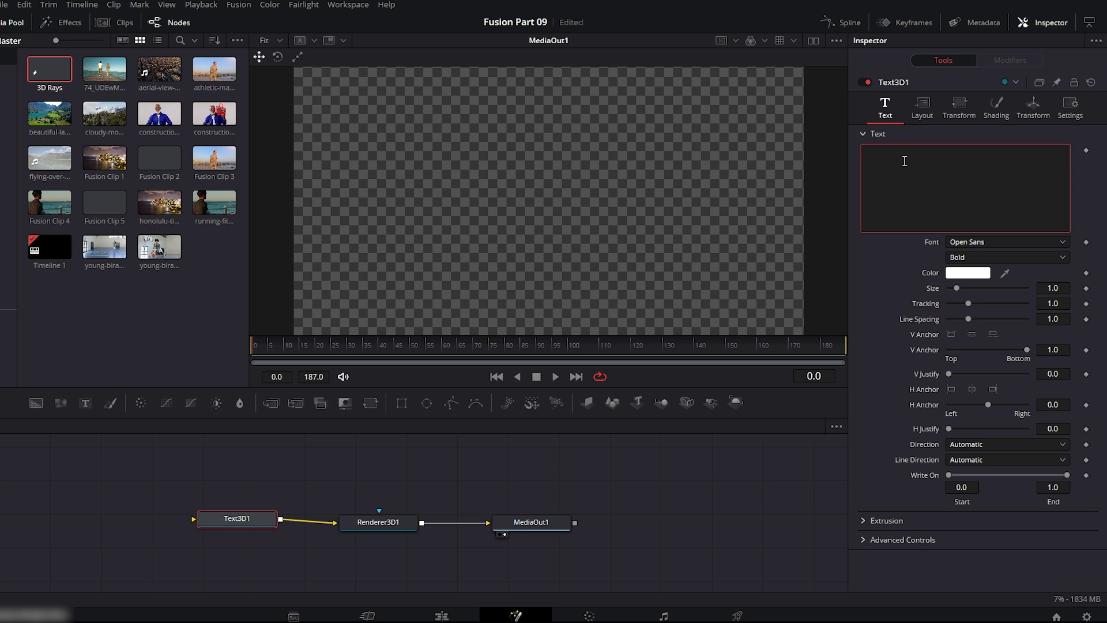
pyautogui.write('VISUA')
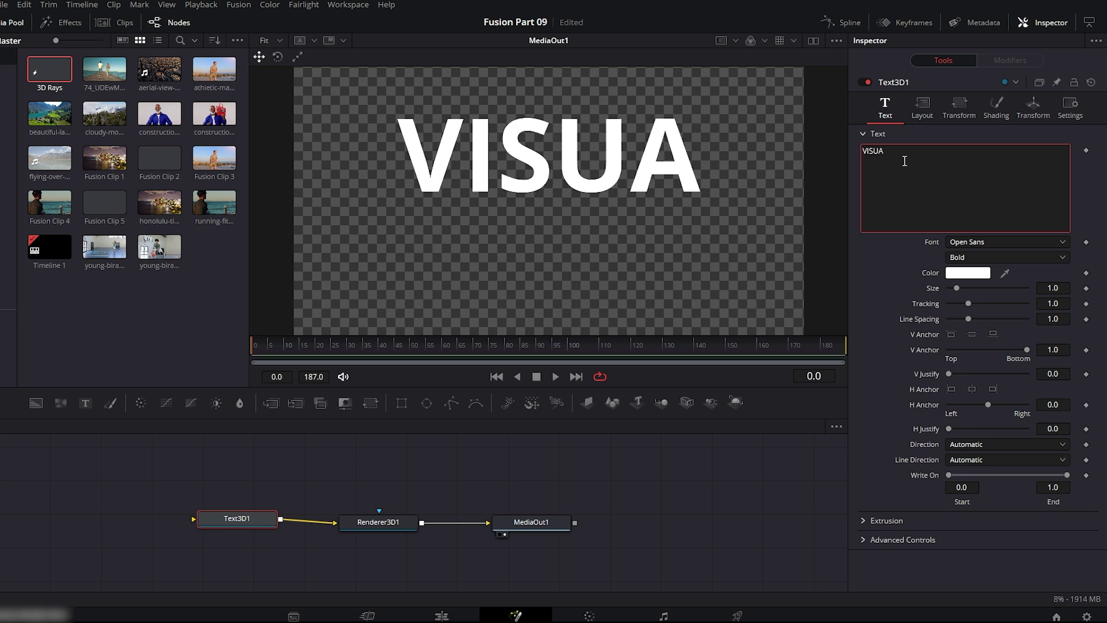
pyautogui.write('L NOVA')
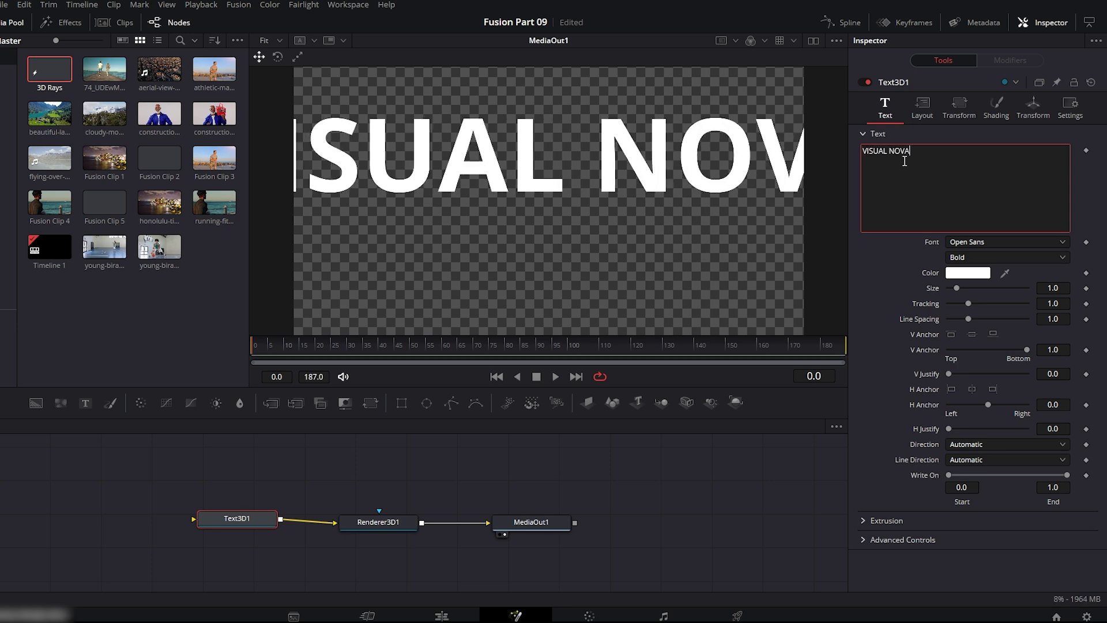
pyautogui.click(987, 241)
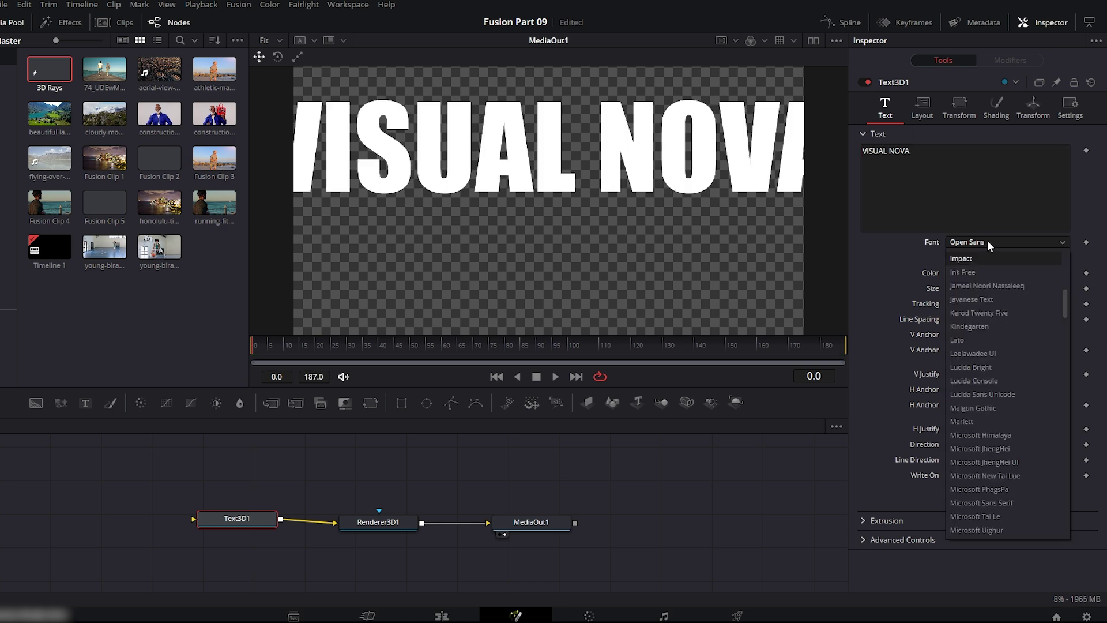
pyautogui.click(977, 258)
# Reduce the text size to 0.71 and set the layout centre Y to 0.28.
pyautogui.moveTo(956, 286); pyautogui.dragTo(953, 286)
pyautogui.click(933, 109)
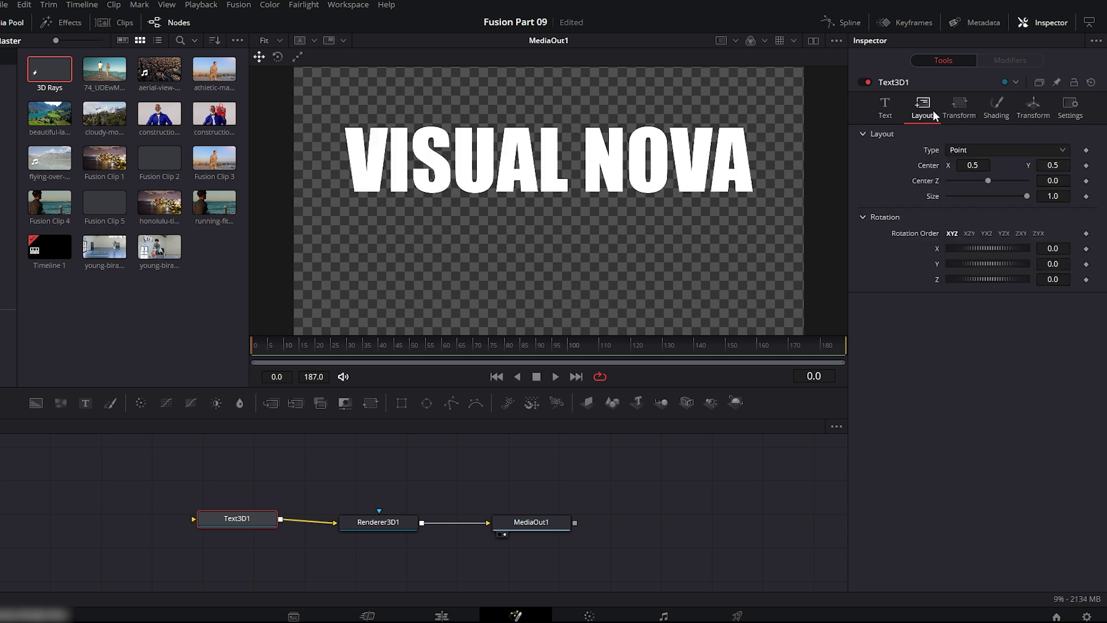
pyautogui.moveTo(1051, 166)
pyautogui.mouseDown()
pyautogui.moveTo(1066, 166)
pyautogui.moveTo(933, 166)
pyautogui.moveTo(1025, 166)
pyautogui.mouseUp()
# Turn off Use One Material for Text3D1 and make its main material black with alpha 0.
pyautogui.click(1000, 102)
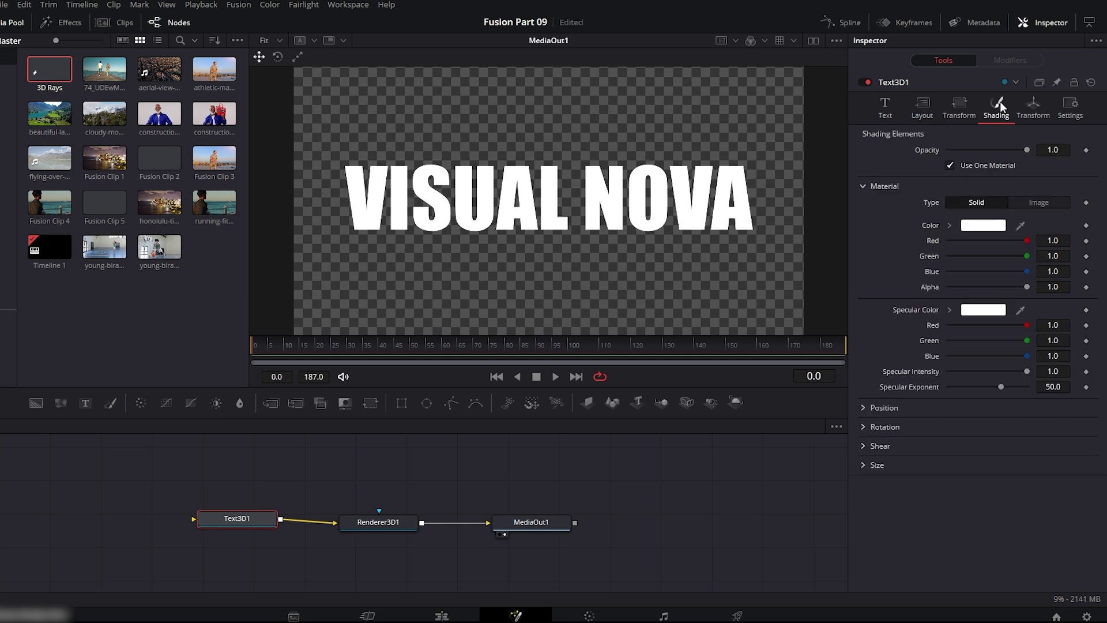
pyautogui.click(950, 166)
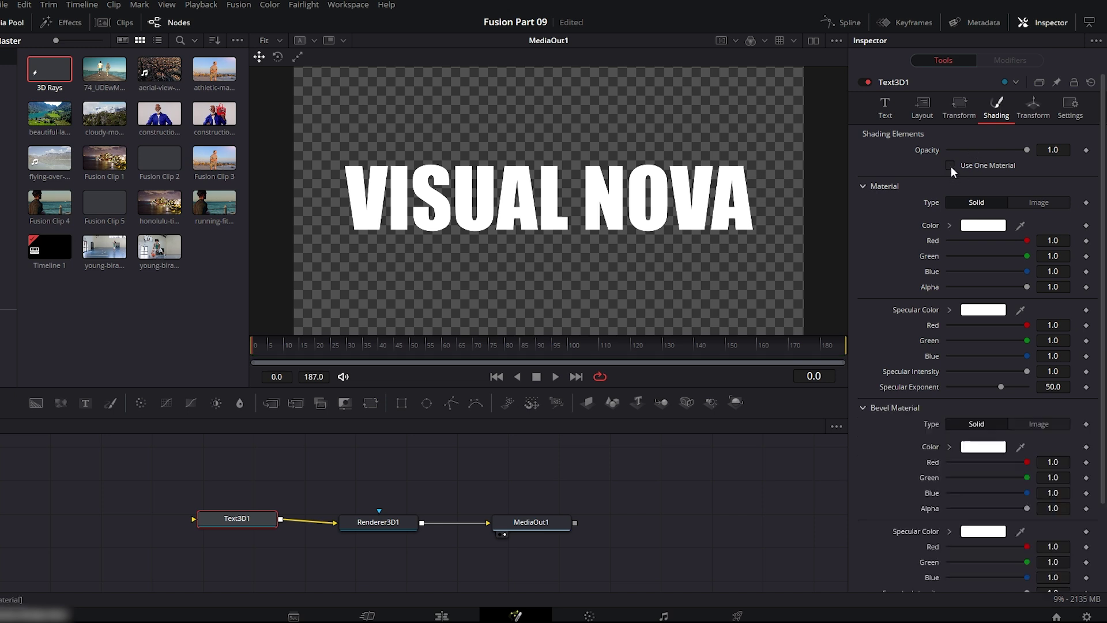
pyautogui.click(975, 225)
pyautogui.click(365, 218)
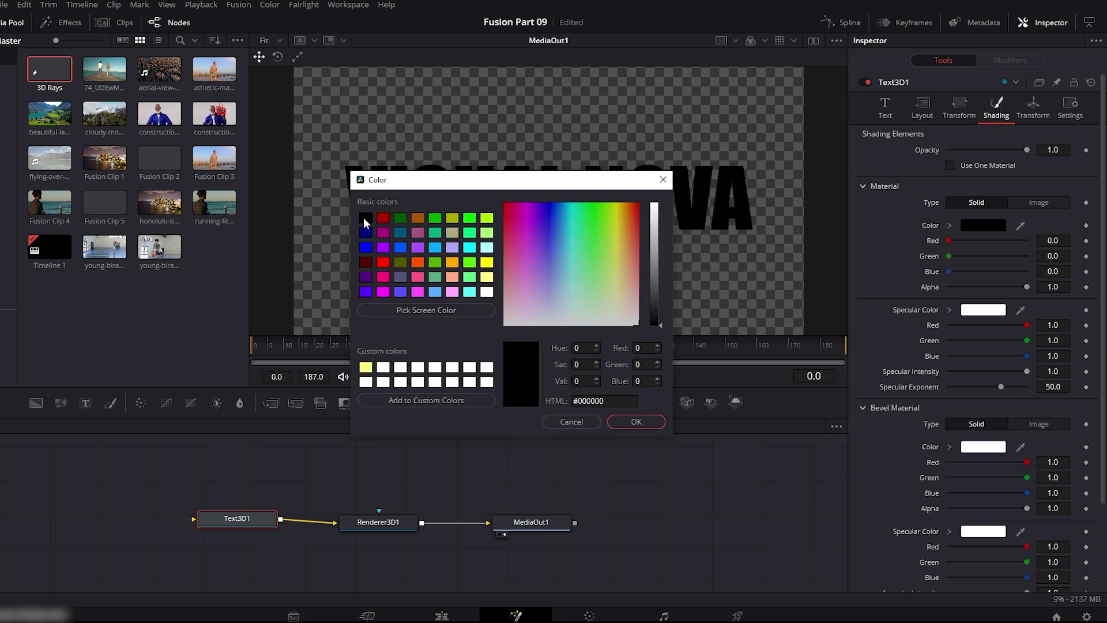
pyautogui.click(636, 421)
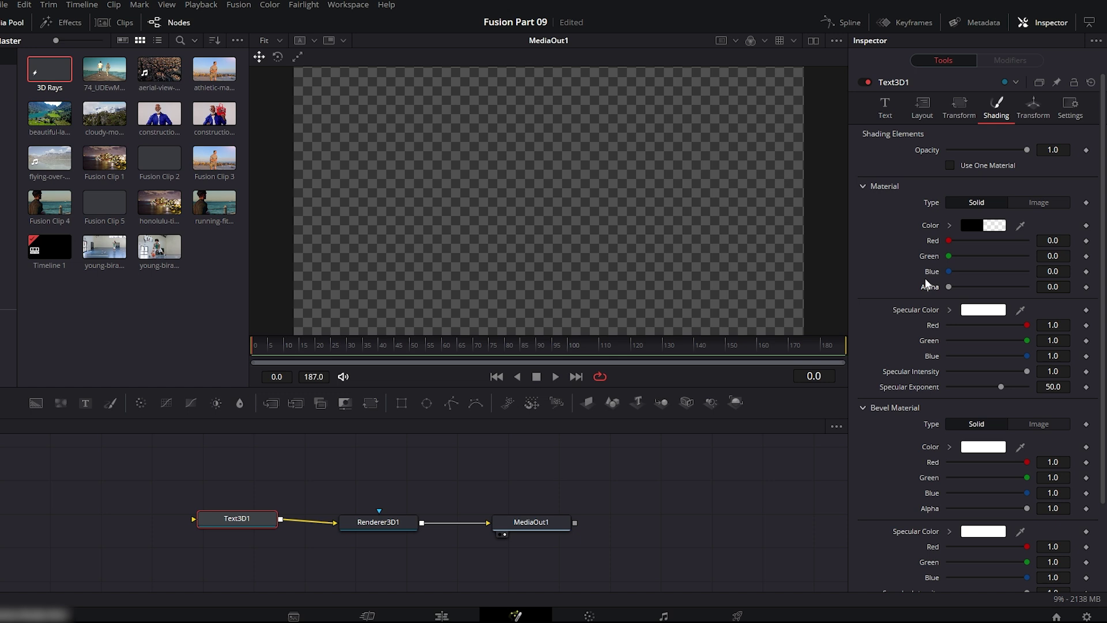
# Outline the text through its extrusion settings with a bevel depth of 0.0001 and a bevel width of 0.0165.
pyautogui.click(886, 107)
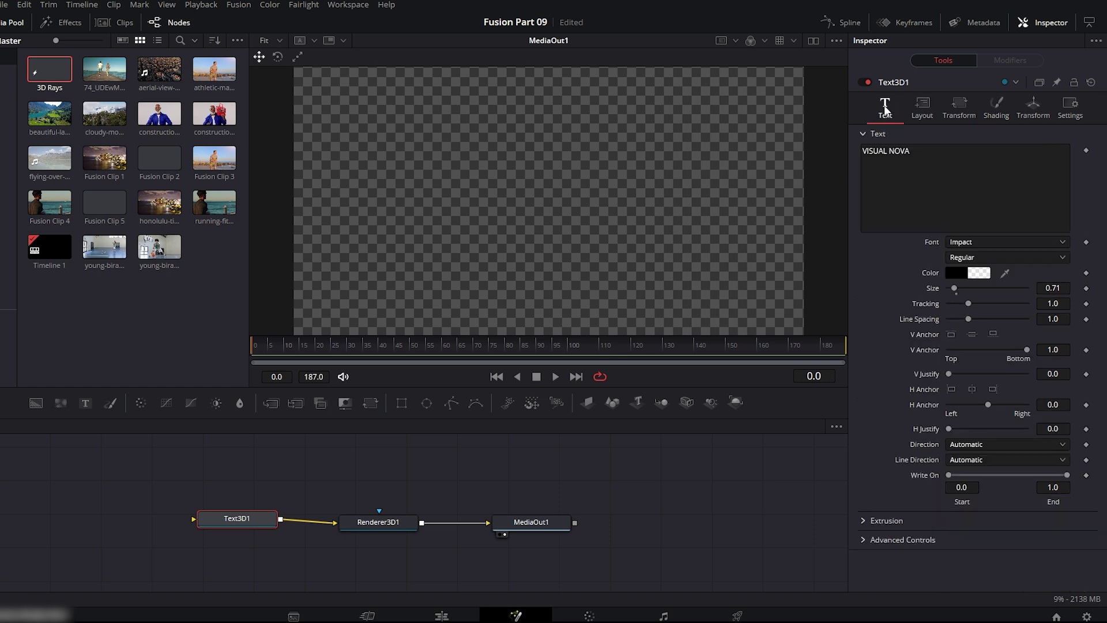
pyautogui.click(864, 520)
pyautogui.scroll(-2, 987, 520)
pyautogui.click(1058, 516)
pyautogui.write('001')
pyautogui.press('Tab')
pyautogui.moveTo(949, 531); pyautogui.dragTo(963, 531)
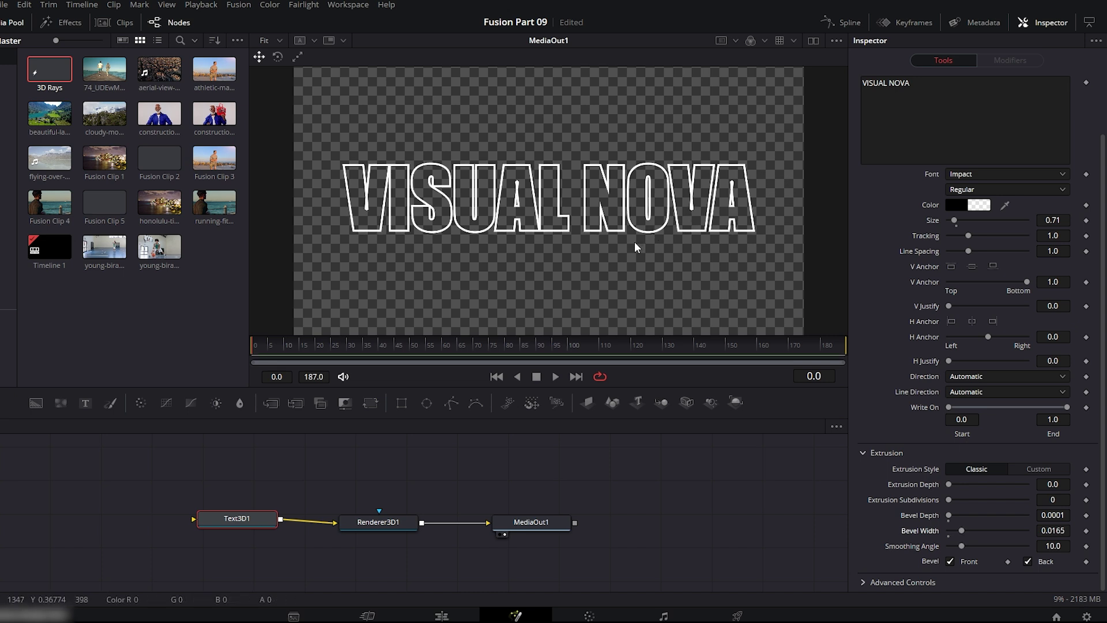
# Add a Light Rays node directly after Renderer3D1.
pyautogui.click(380, 522)
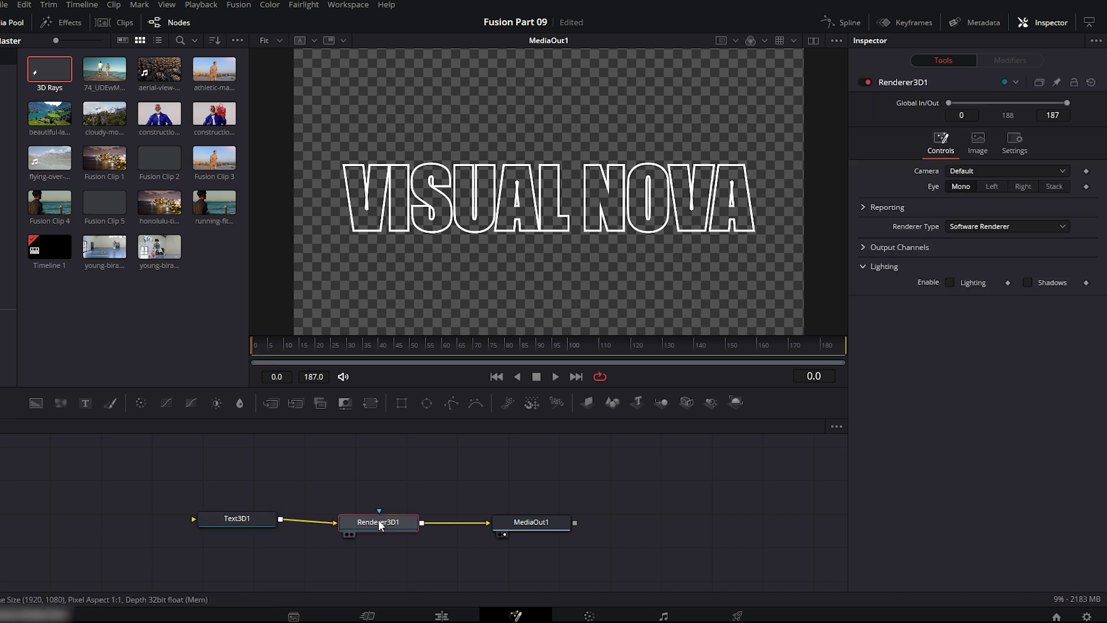
pyautogui.hotkey('shift', 'space')
pyautogui.write('li')
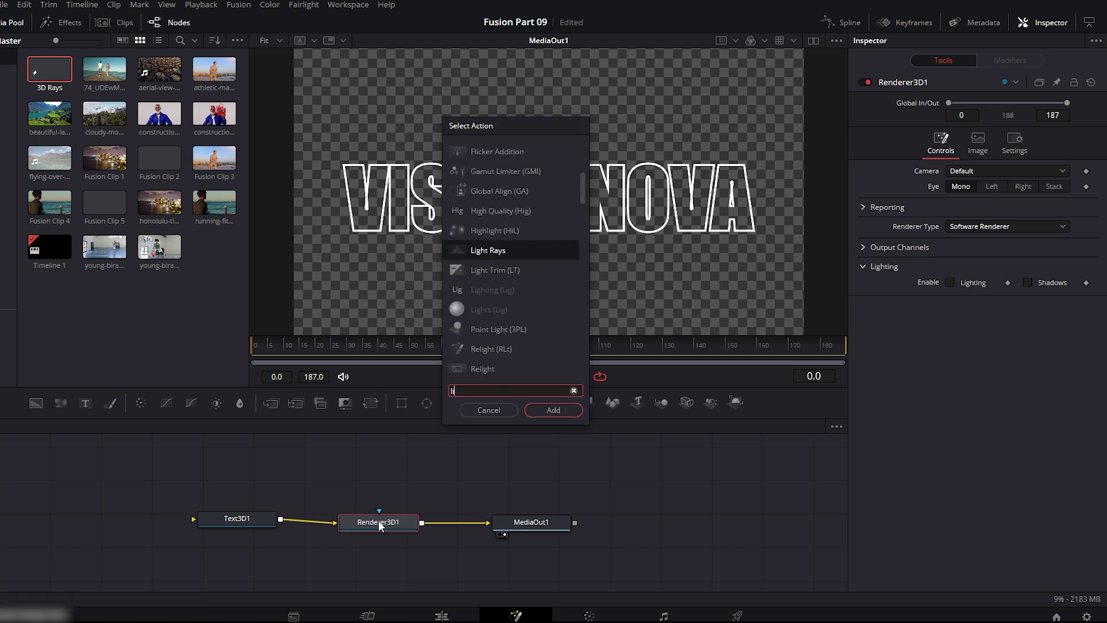
pyautogui.write('gh')
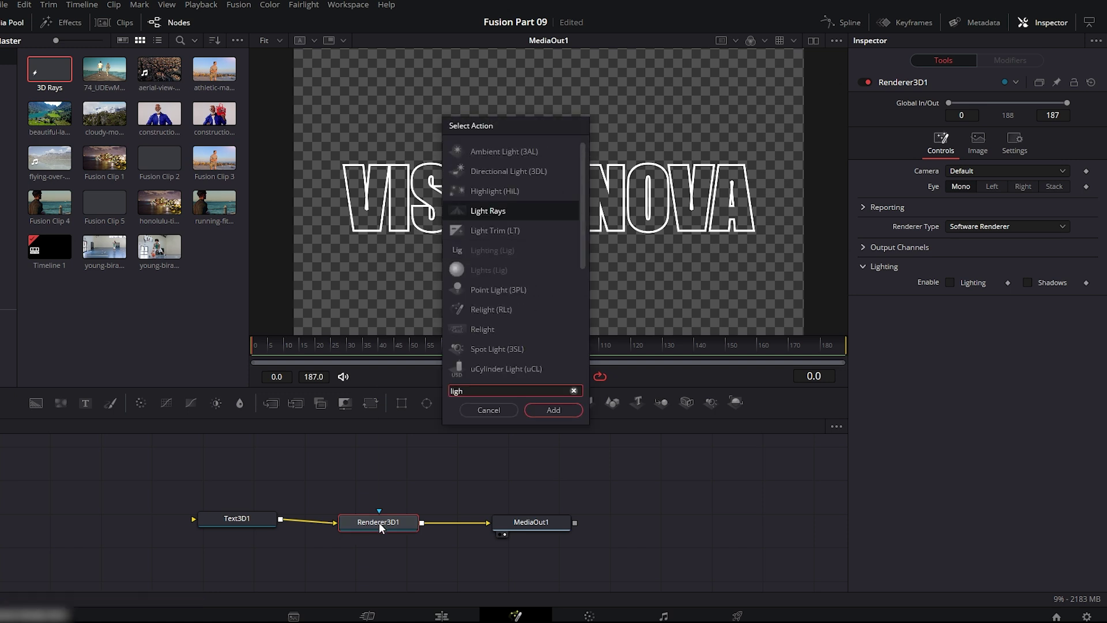
pyautogui.click(545, 410)
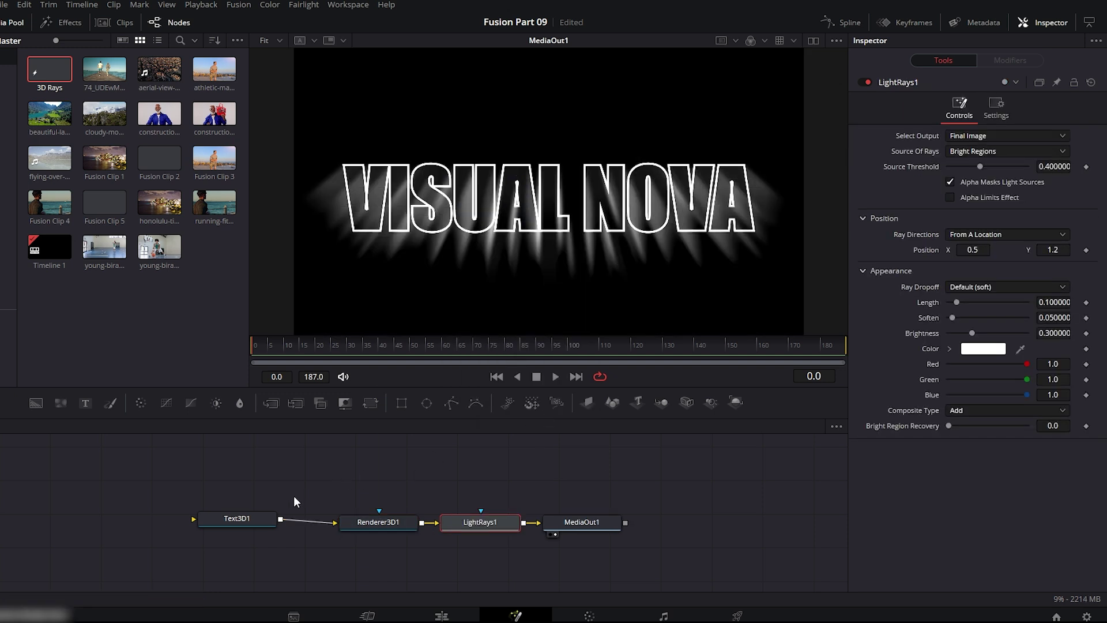
# Change the main material colour of Text3D1 to red #ff0000.
pyautogui.click(248, 520)
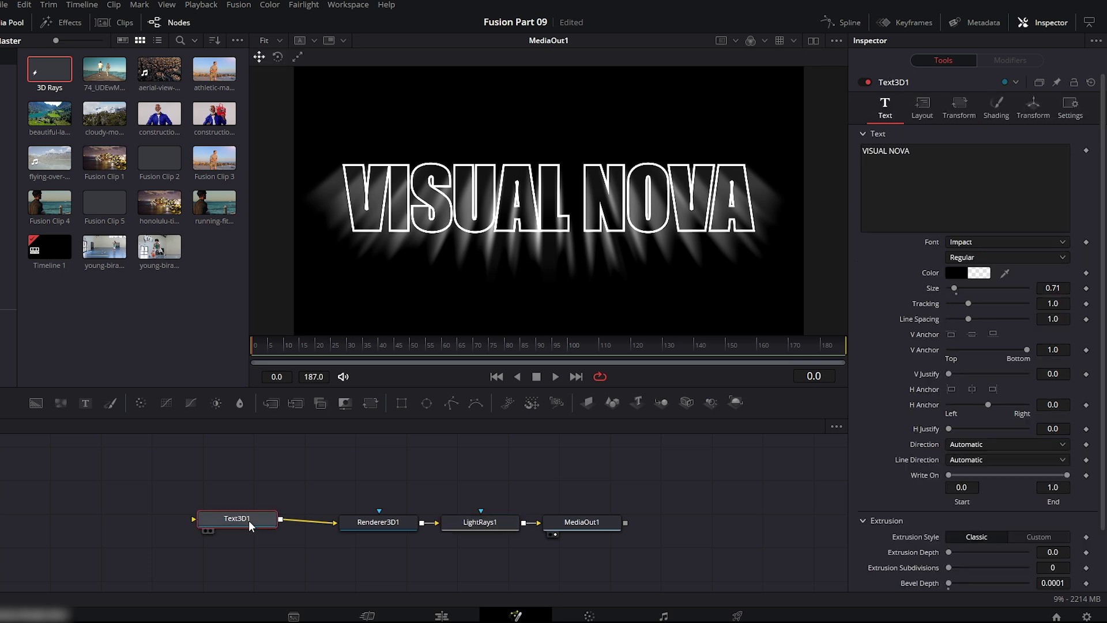
pyautogui.click(997, 110)
pyautogui.click(970, 226)
pyautogui.click(514, 325)
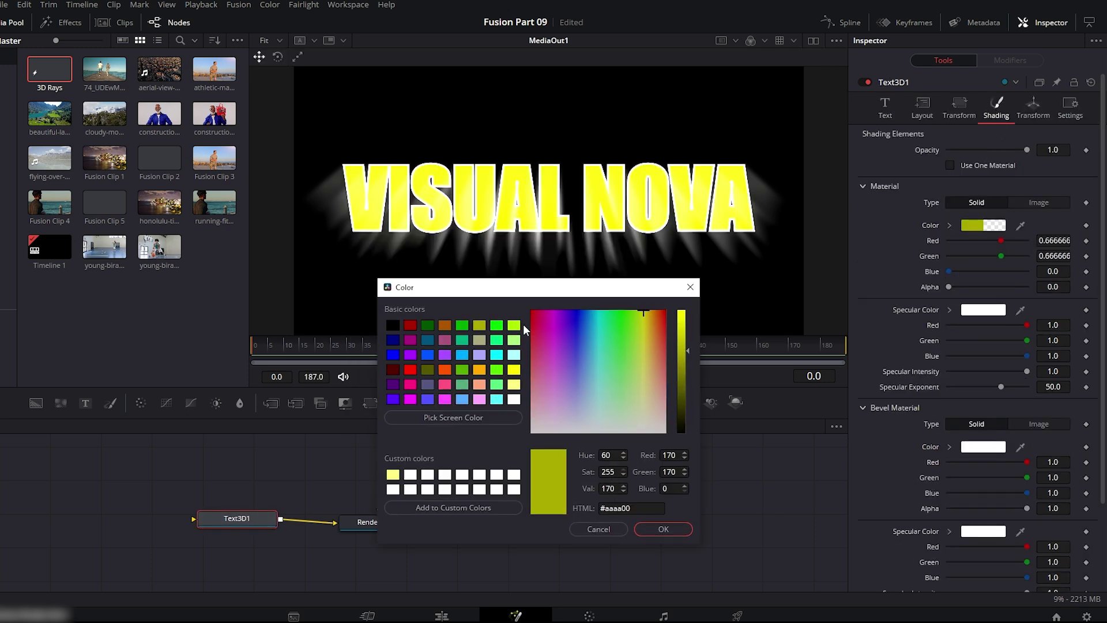
pyautogui.click(462, 369)
pyautogui.click(449, 329)
pyautogui.click(410, 370)
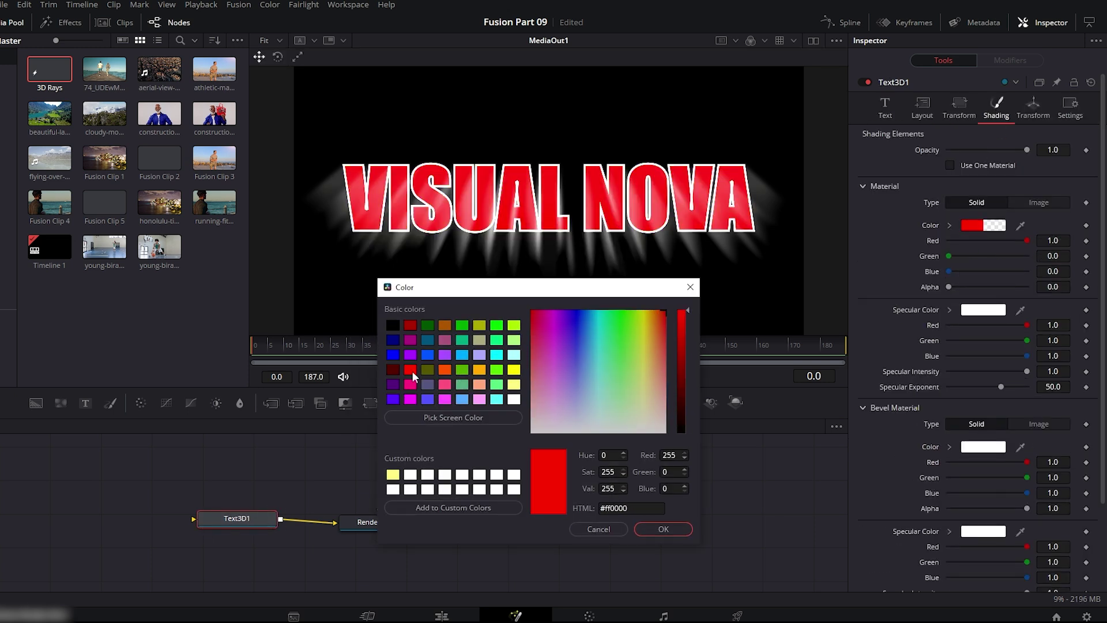
pyautogui.click(664, 529)
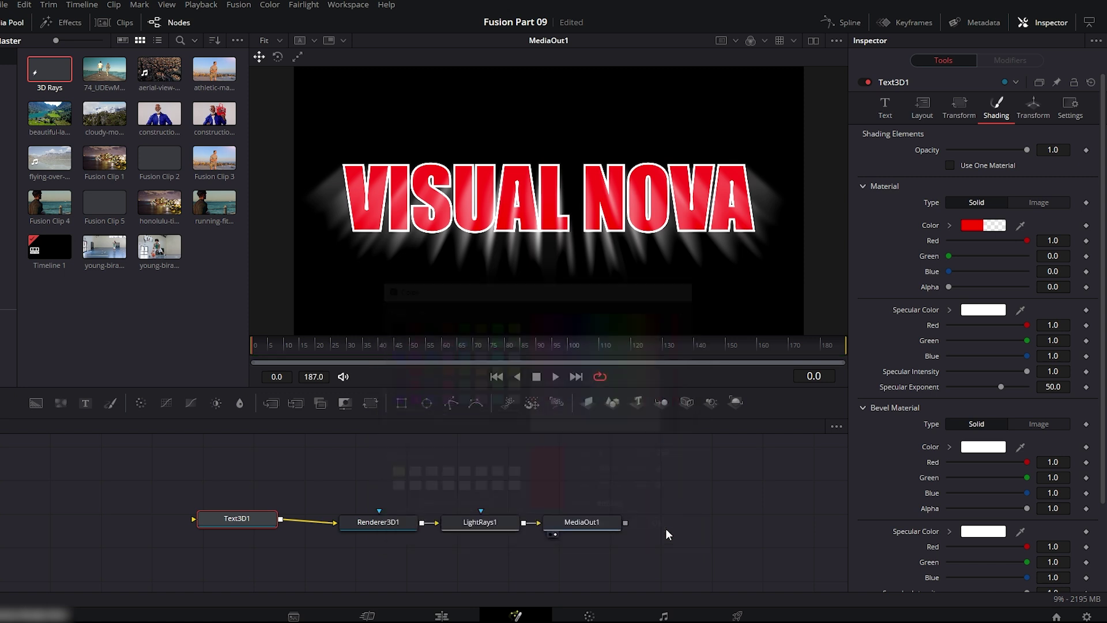
# Keyframe the Y rotation of Text3D1 at frame 0 and turn the text around Y at frame 187.
pyautogui.click(895, 105)
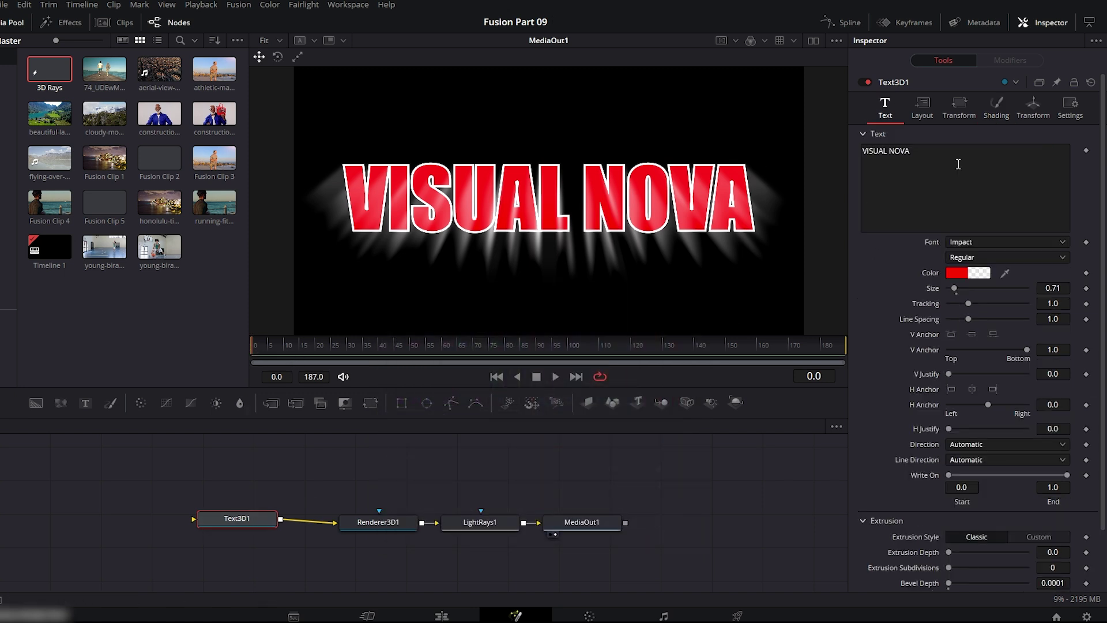
pyautogui.click(1033, 105)
pyautogui.click(1086, 248)
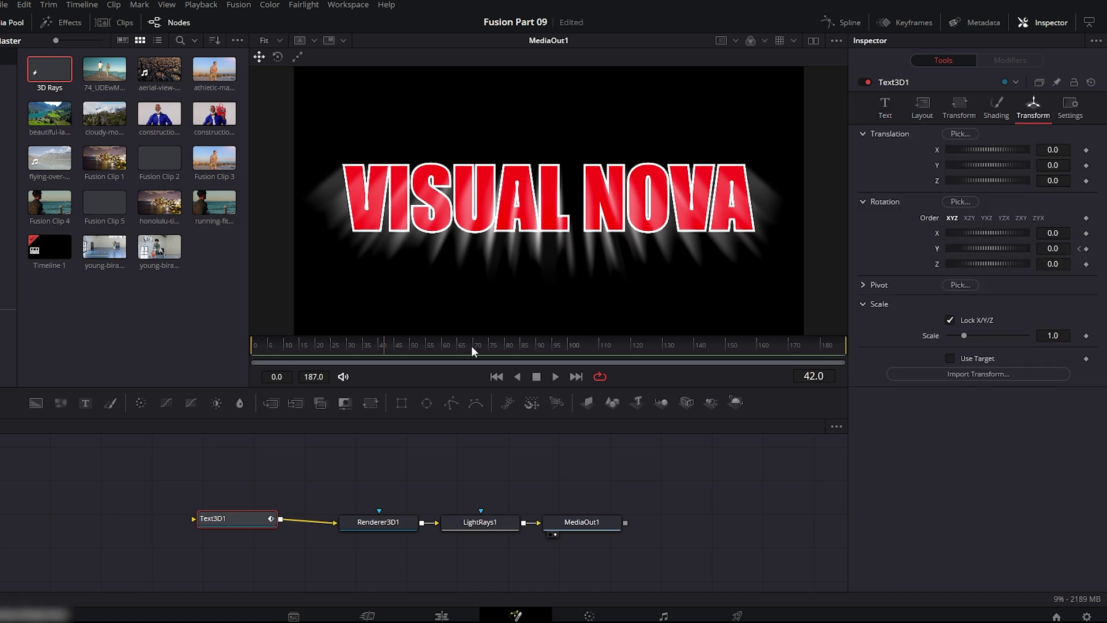
pyautogui.moveTo(568, 352); pyautogui.dragTo(845, 348)
pyautogui.moveTo(969, 248); pyautogui.dragTo(974, 246)
# Set the text's layout centre X to 0.681 and scrub through the rotation animation to check it.
pyautogui.click(925, 108)
pyautogui.moveTo(967, 164); pyautogui.dragTo(983, 164)
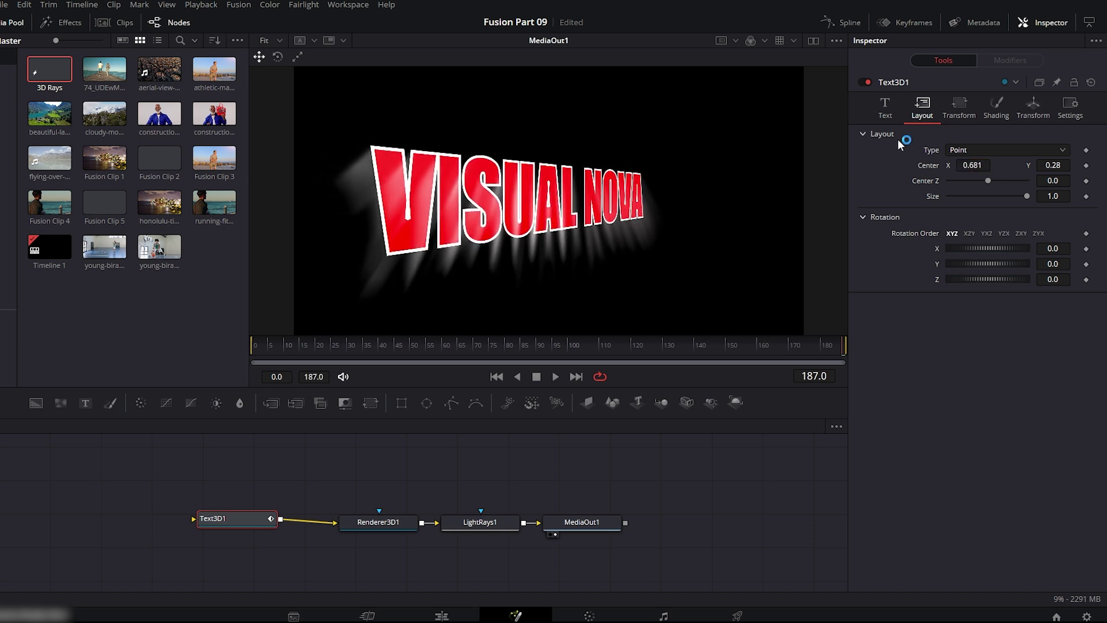
pyautogui.click(1033, 106)
pyautogui.moveTo(478, 349); pyautogui.dragTo(809, 351)
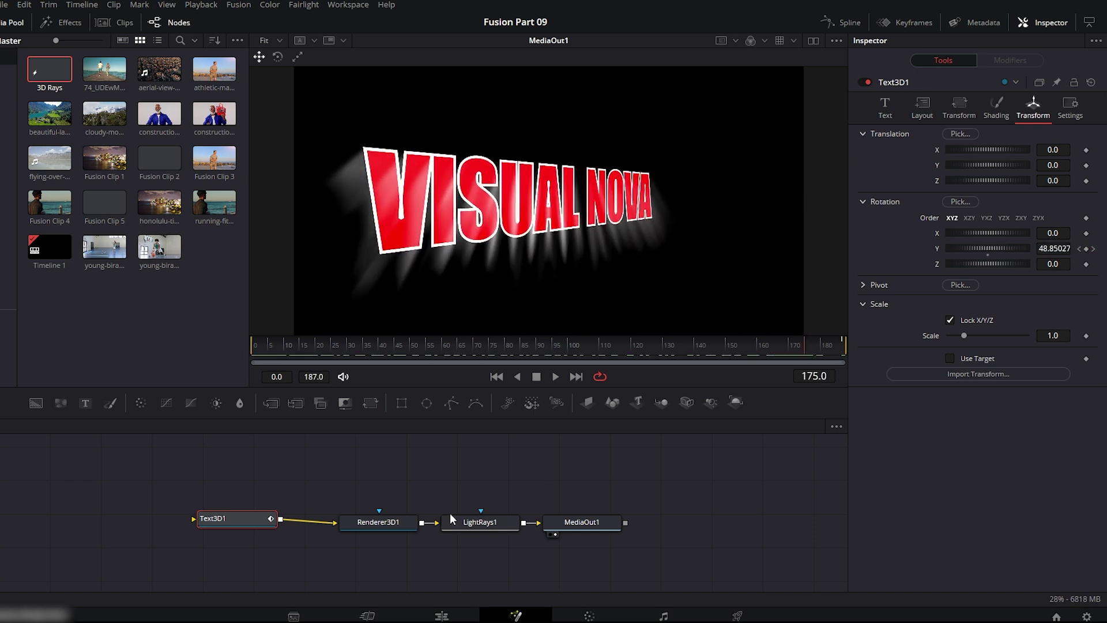
# Set the LightRays1 length to 0.213, soften to 0.055 and brightness to 0.417.
pyautogui.click(479, 524)
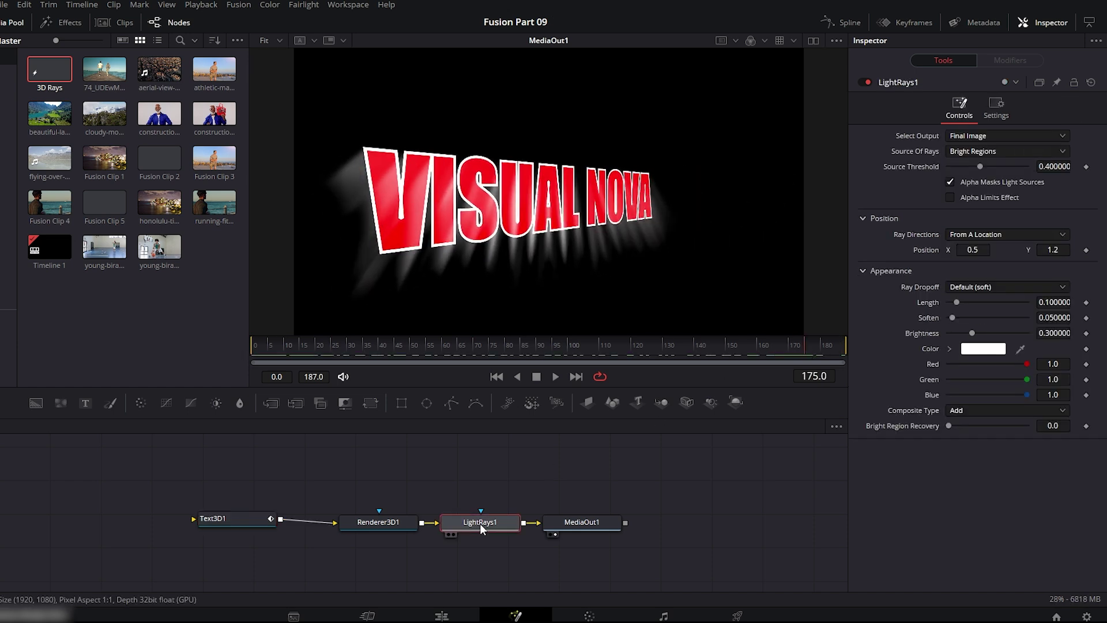
pyautogui.moveTo(957, 303); pyautogui.dragTo(978, 334)
# Try different X and Y positions for the LightRays1 ray source.
pyautogui.moveTo(974, 248); pyautogui.dragTo(922, 249)
pyautogui.hotkey('ctrl', 'z')
pyautogui.moveTo(1048, 250); pyautogui.dragTo(1106, 250)
# Keyframe the LightRays1 position at frame 0, lower its X and Y values at frame 187, and play the animation.
pyautogui.moveTo(805, 346); pyautogui.dragTo(264, 350)
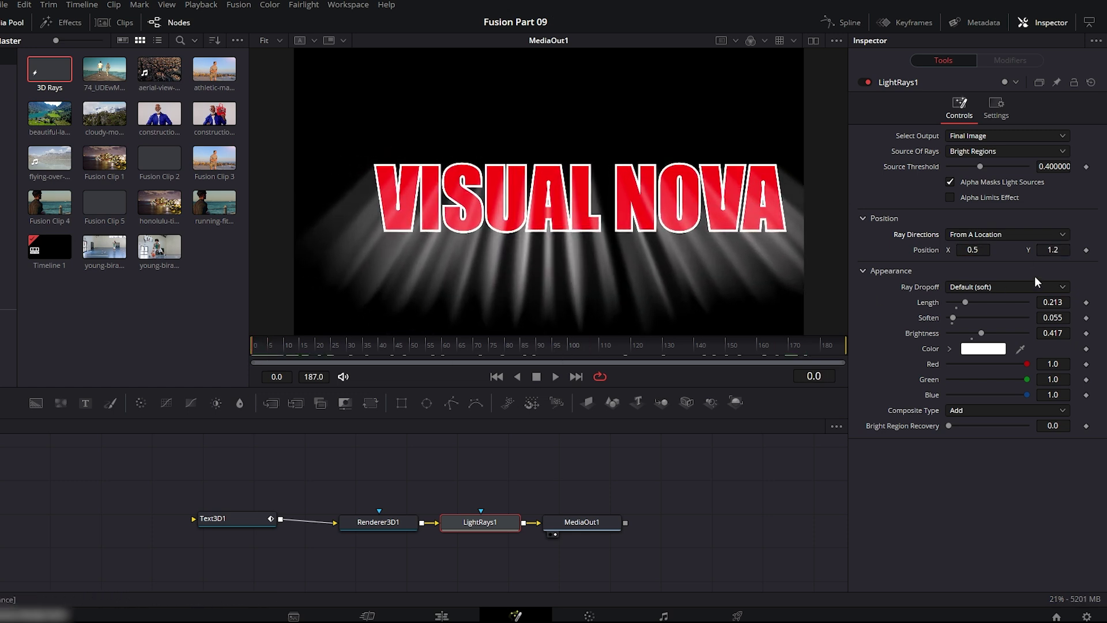
pyautogui.click(1087, 251)
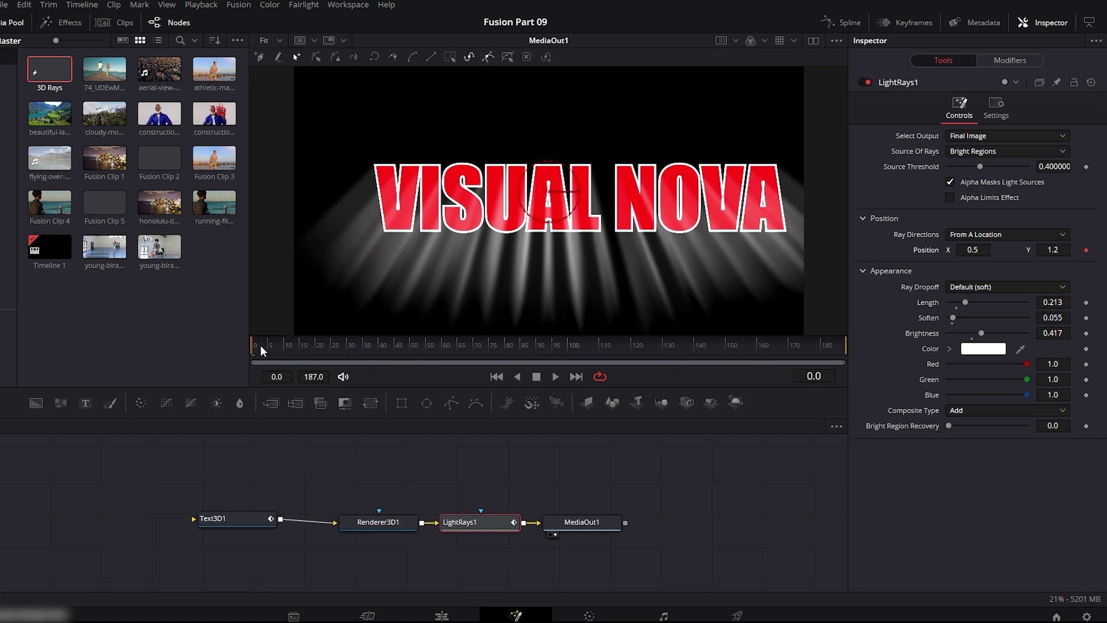
pyautogui.moveTo(260, 344); pyautogui.dragTo(845, 345)
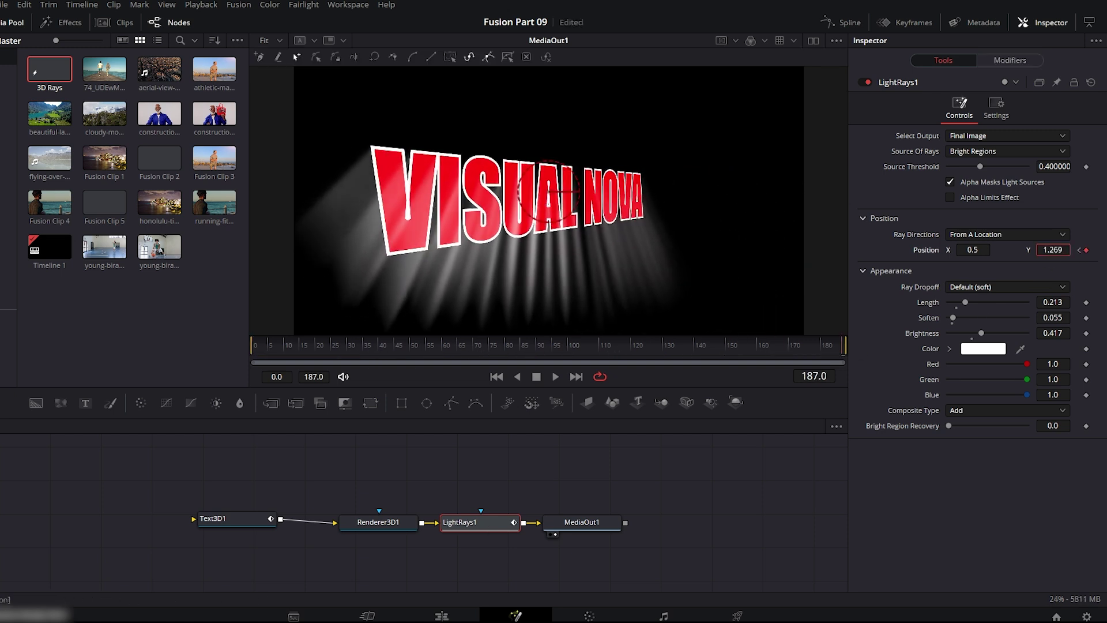
pyautogui.moveTo(1052, 249); pyautogui.dragTo(1023, 250)
pyautogui.moveTo(972, 249)
pyautogui.mouseDown()
pyautogui.moveTo(982, 250)
pyautogui.moveTo(968, 250)
pyautogui.mouseUp()
pyautogui.moveTo(465, 346); pyautogui.dragTo(460, 350)
pyautogui.click(555, 376)
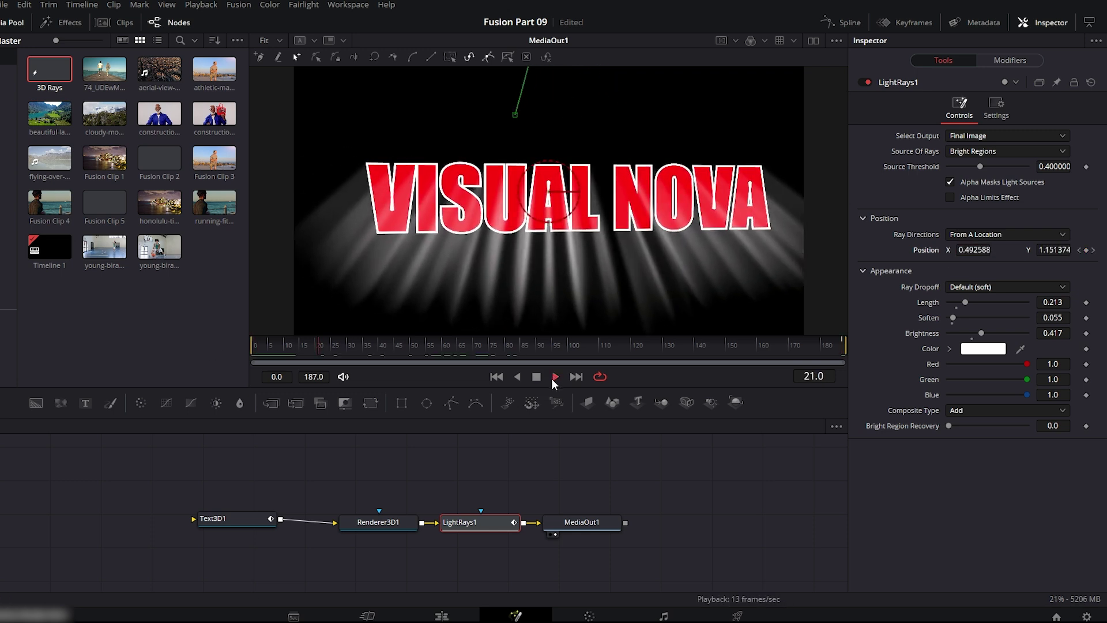